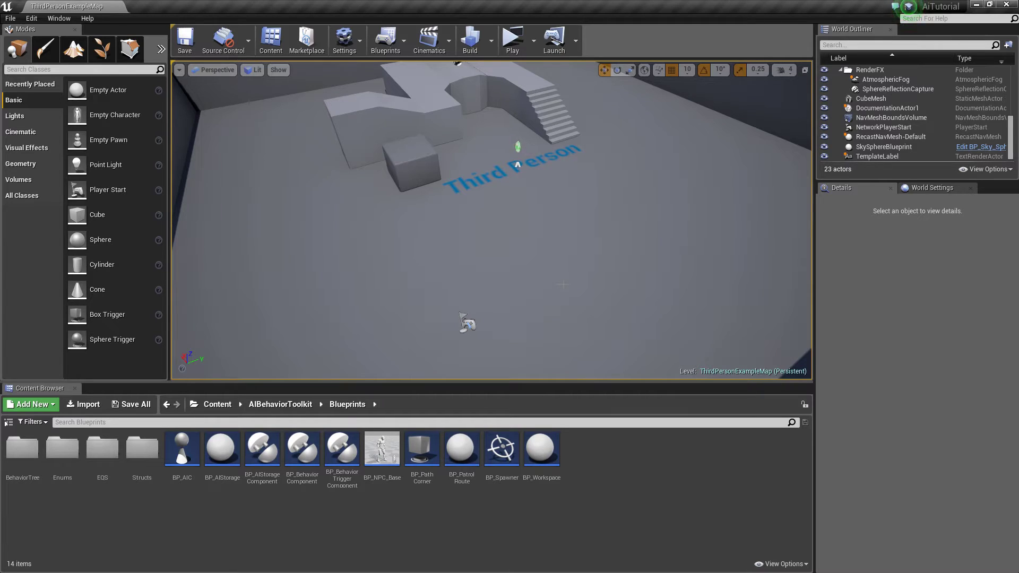
Create a child Blueprint class of BP_NPC_Base named BP_NPC_Guard
{"action": "left_click", "coordinate": [381, 443]}
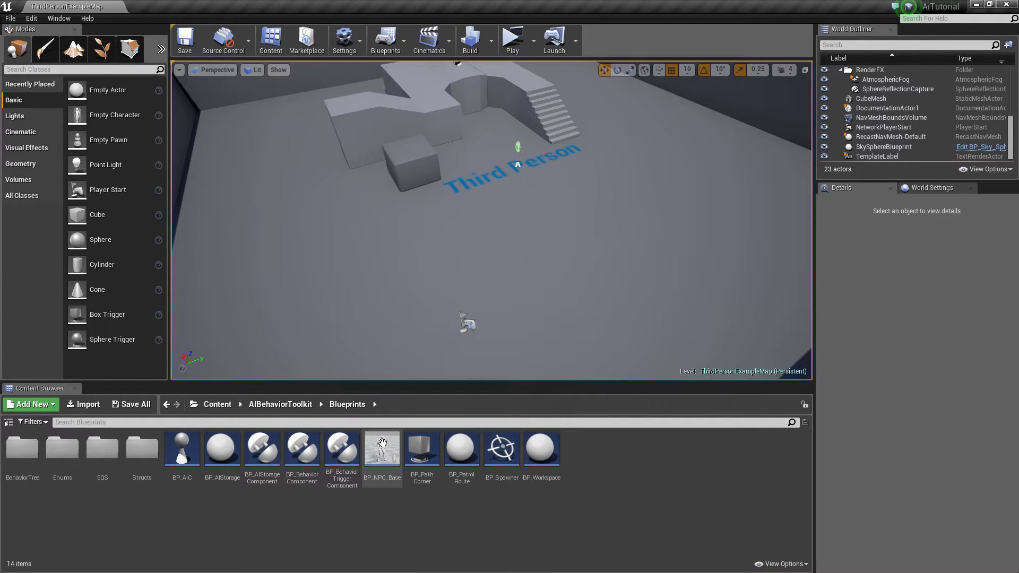
{"action": "right_click", "coordinate": [382, 443]}
{"action": "left_click", "coordinate": [433, 232]}
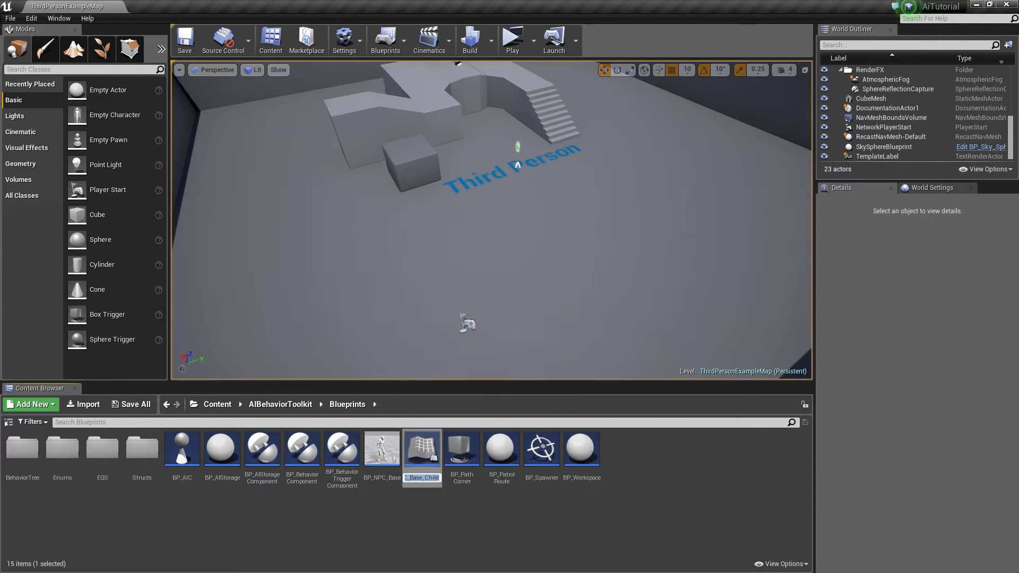
{"action": "type", "text": "B"}
{"action": "type", "text": "P_"}
{"action": "type", "text": "NP"}
{"action": "type", "text": "C_"}
{"action": "type", "text": "Guard"}
{"action": "key", "text": "Return"}
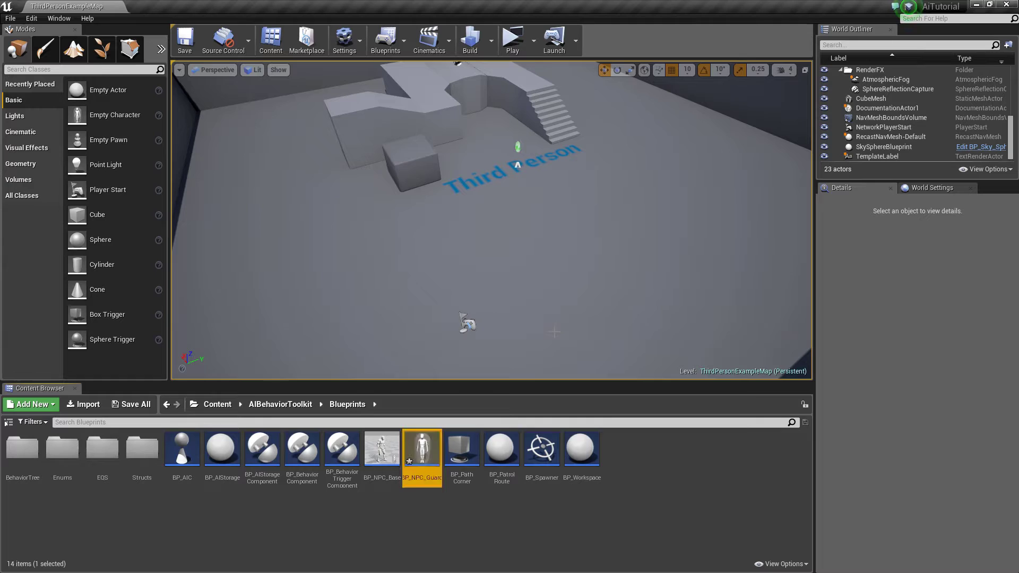
Open BP_NPC_Guard, set the Mesh Element 0 material to M_UE4Man_Body_Red, and compile
{"action": "double_click", "coordinate": [410, 454]}
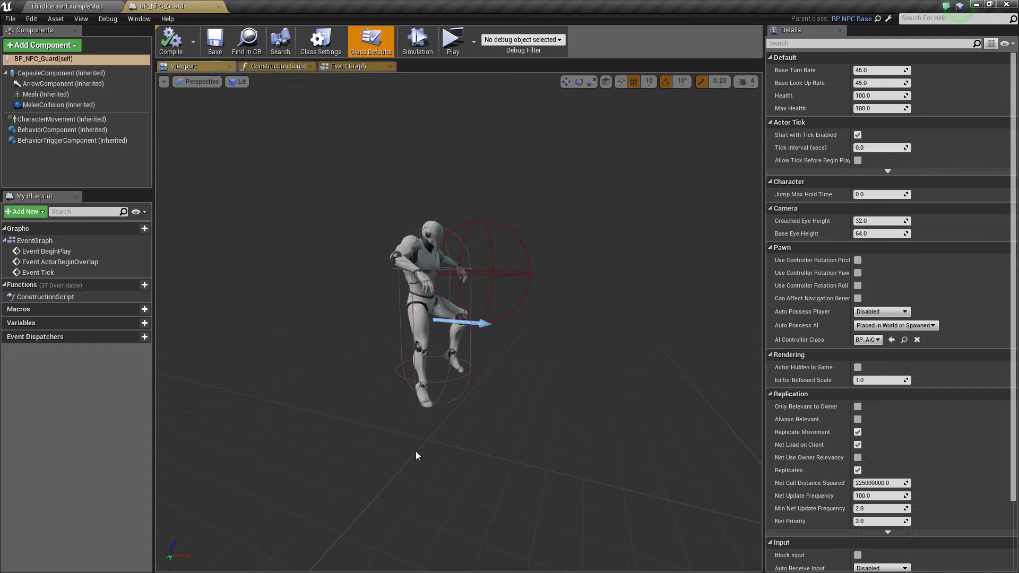
{"action": "left_click", "coordinate": [47, 94]}
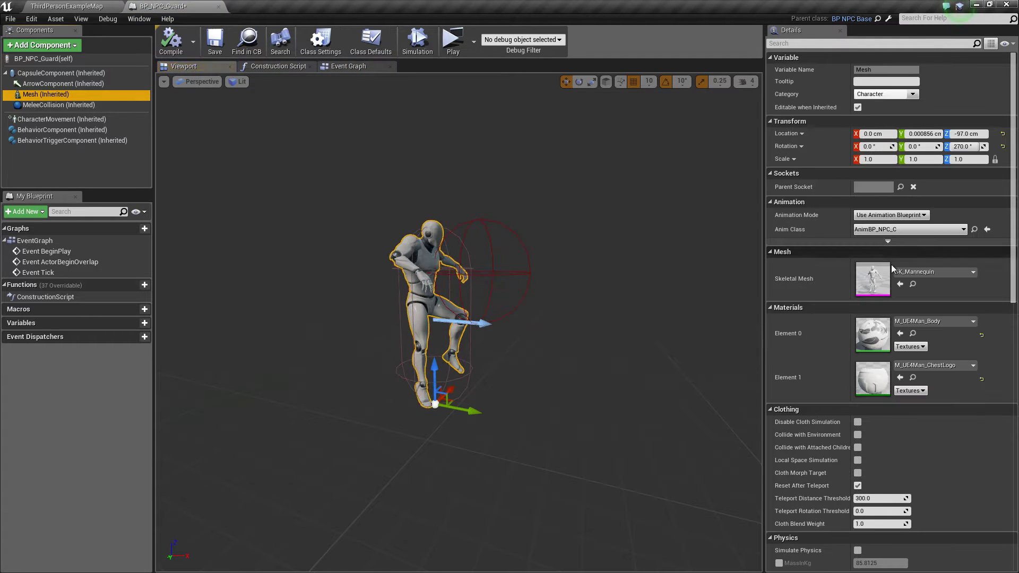
{"action": "left_click", "coordinate": [928, 326]}
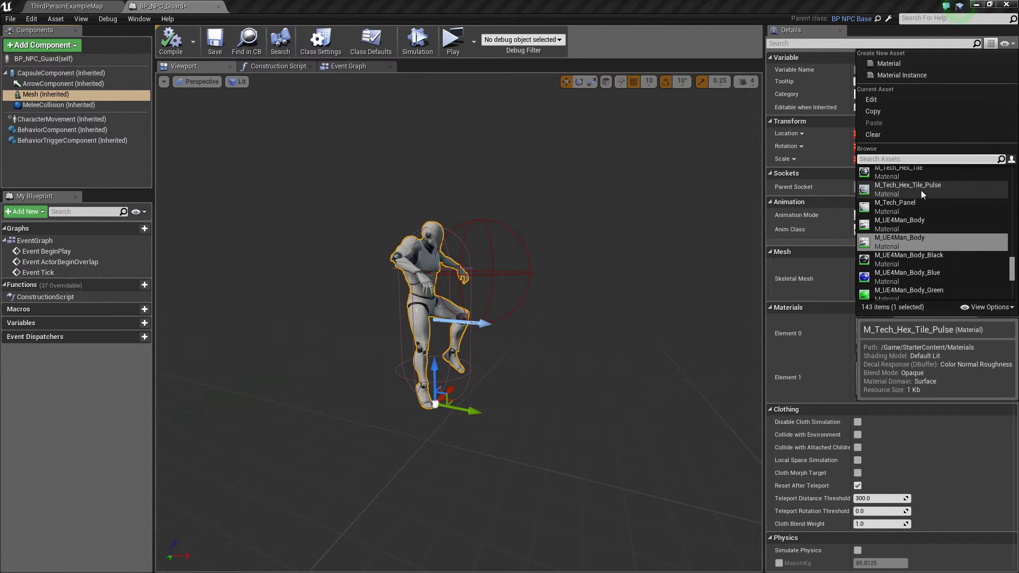
{"action": "type", "text": "red"}
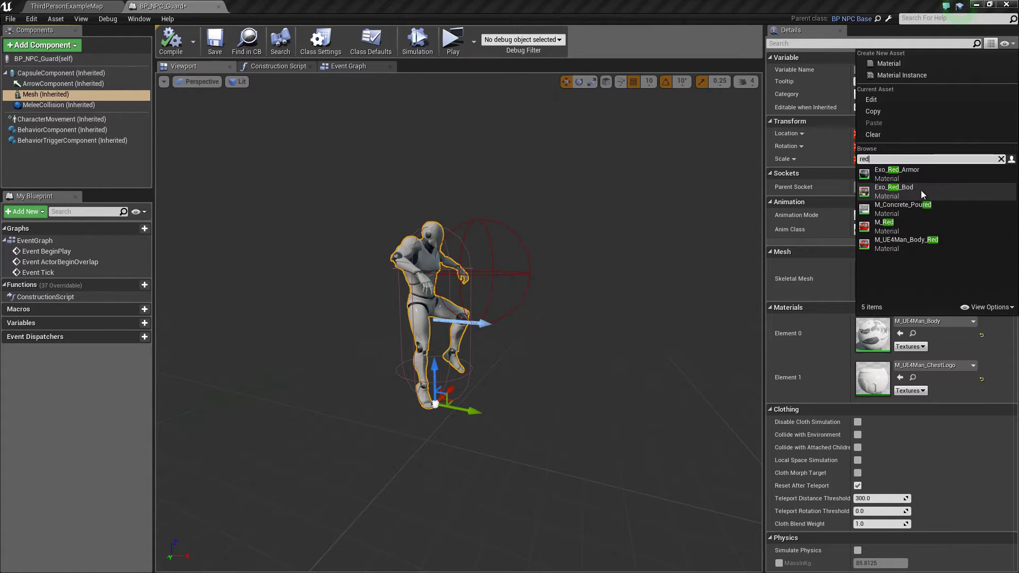
{"action": "left_click", "coordinate": [918, 244]}
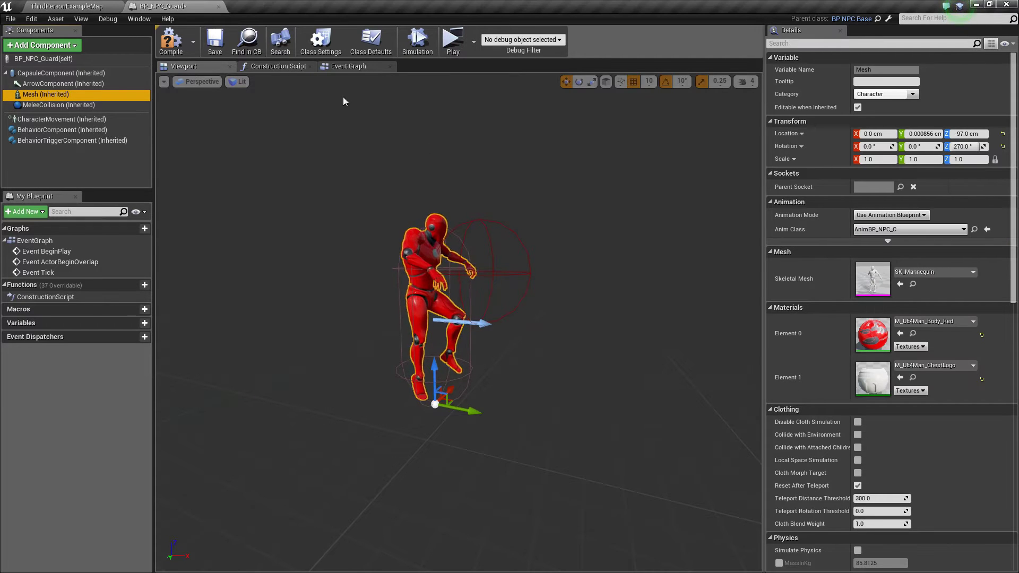
{"action": "left_click", "coordinate": [170, 45]}
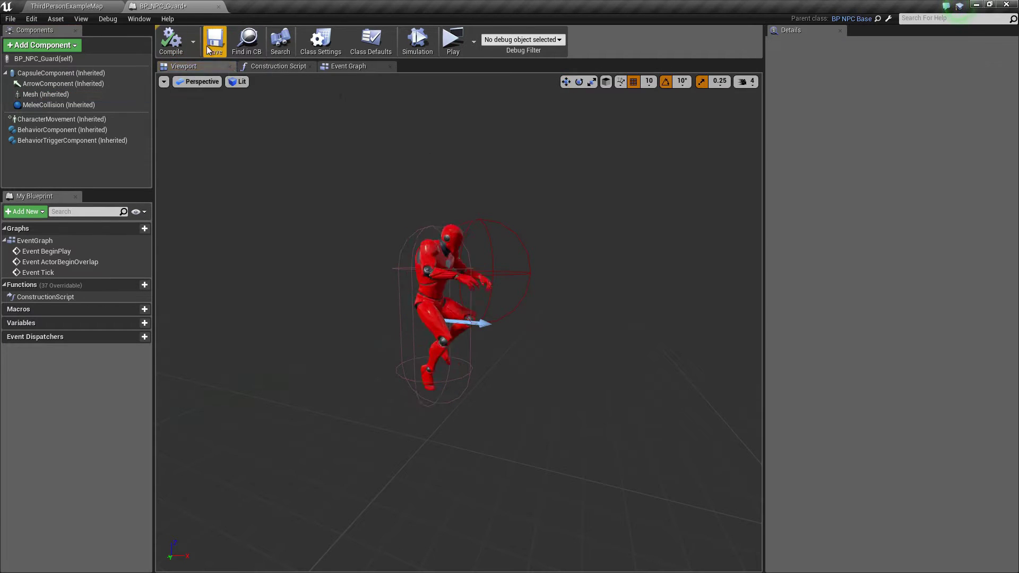
Set BehaviorComponent's Initial Behavior to Patrol, patrol speed 200.0, and Patrol Type BackAndForth
{"action": "left_click", "coordinate": [67, 130]}
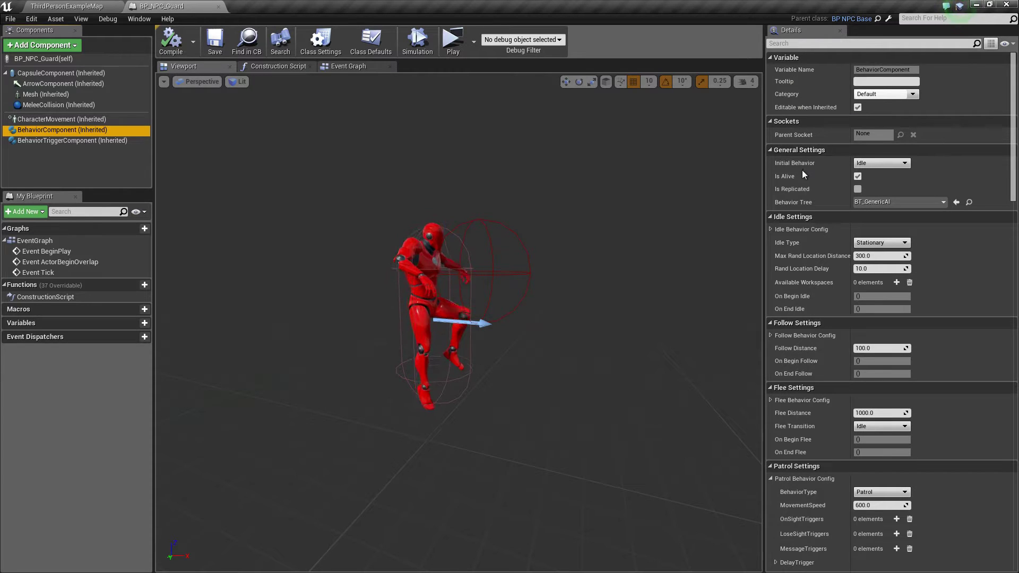
{"action": "left_click", "coordinate": [876, 164]}
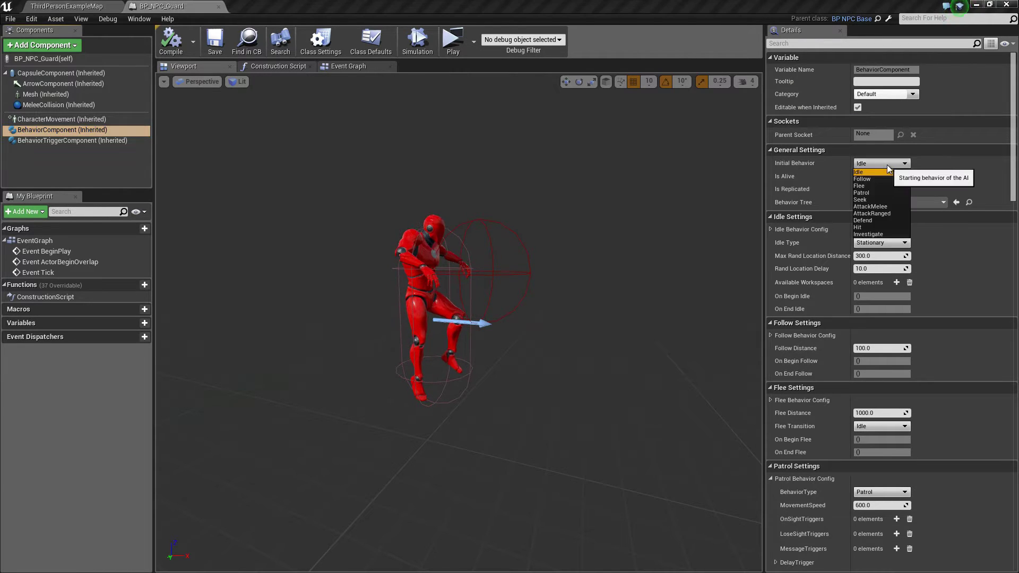
{"action": "left_click", "coordinate": [882, 194]}
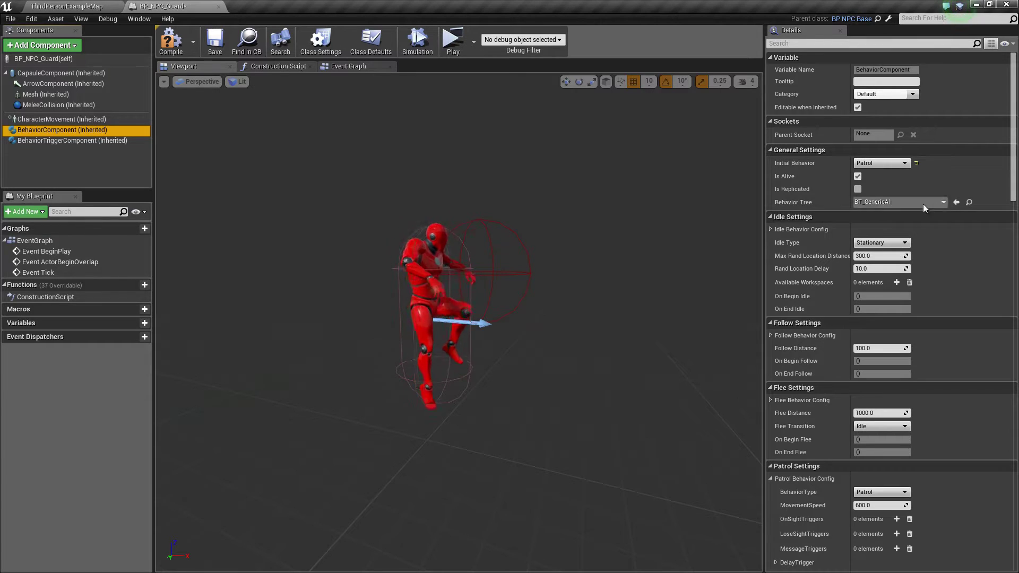
{"action": "scroll", "coordinate": [958, 262], "scroll_direction": "down", "scroll_amount": 3}
{"action": "scroll", "coordinate": [958, 270], "scroll_direction": "down", "scroll_amount": 2}
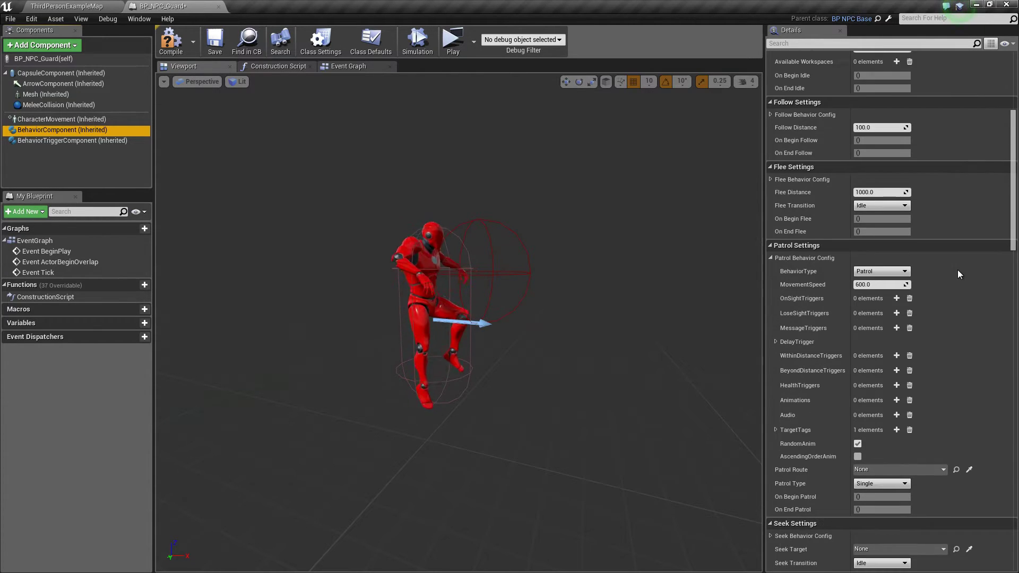
{"action": "scroll", "coordinate": [958, 274], "scroll_direction": "down", "scroll_amount": 1}
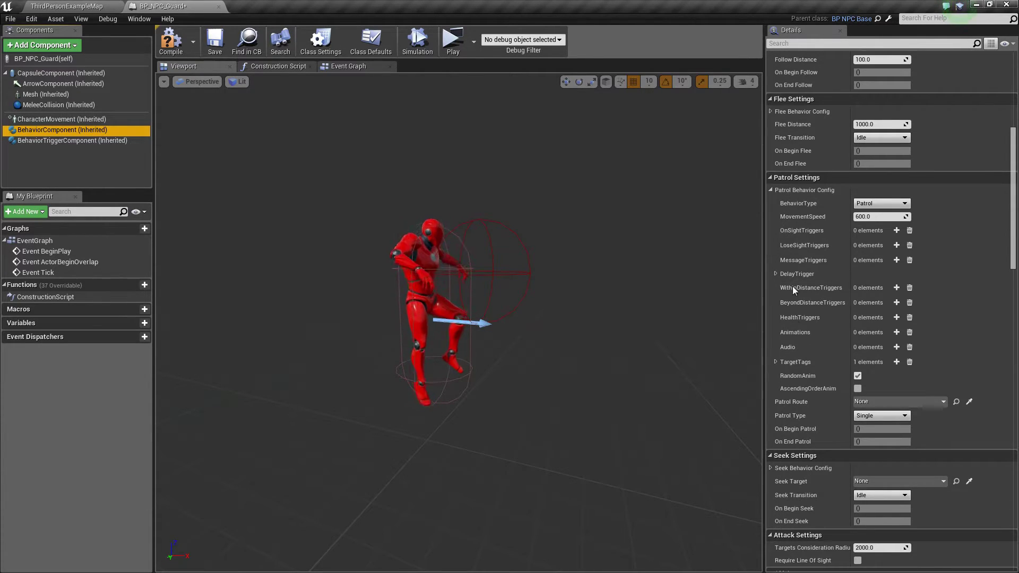
{"action": "left_click", "coordinate": [876, 217]}
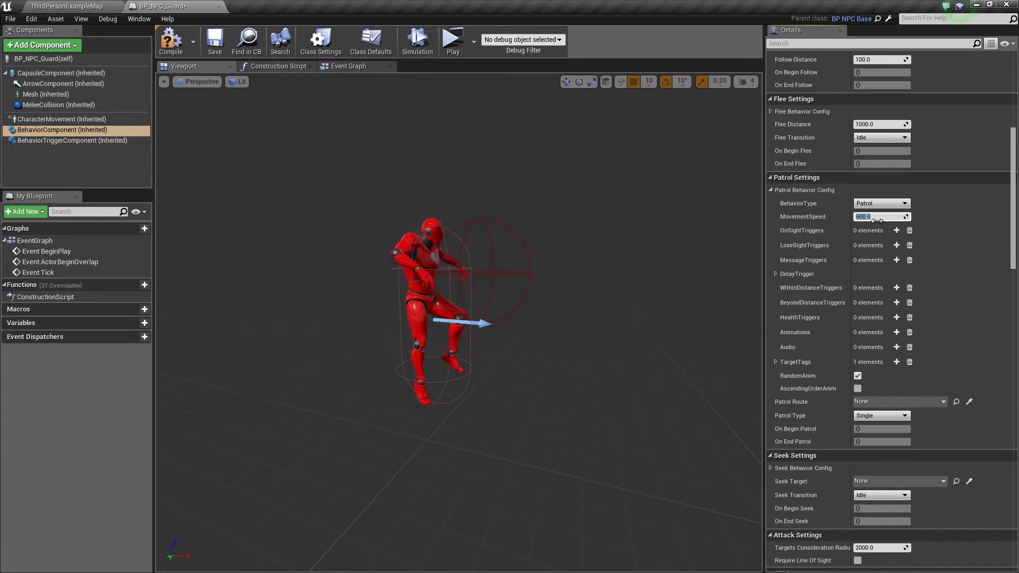
{"action": "type", "text": "200"}
{"action": "key", "text": "Return"}
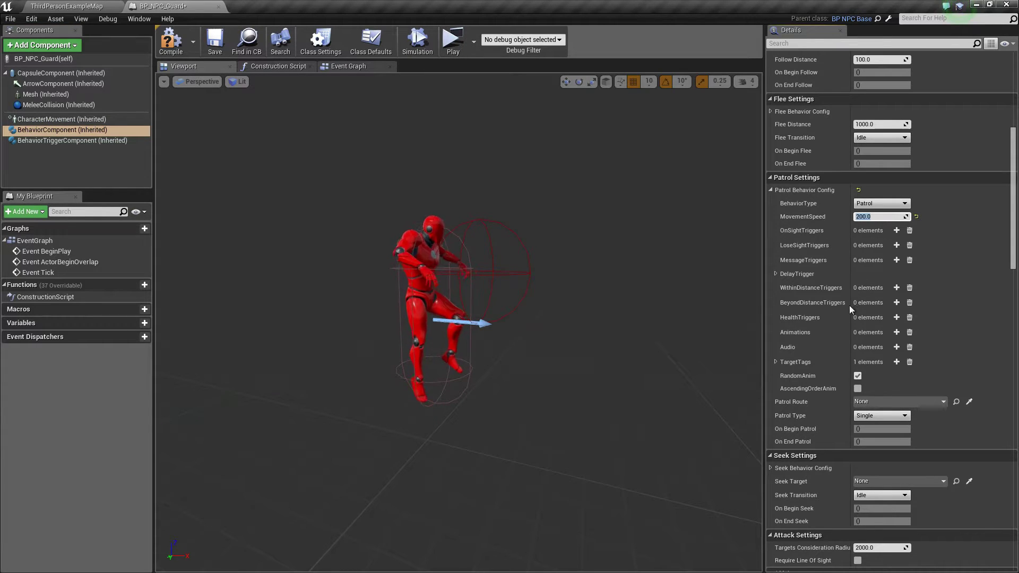
{"action": "scroll", "coordinate": [847, 311], "scroll_direction": "down", "scroll_amount": 1}
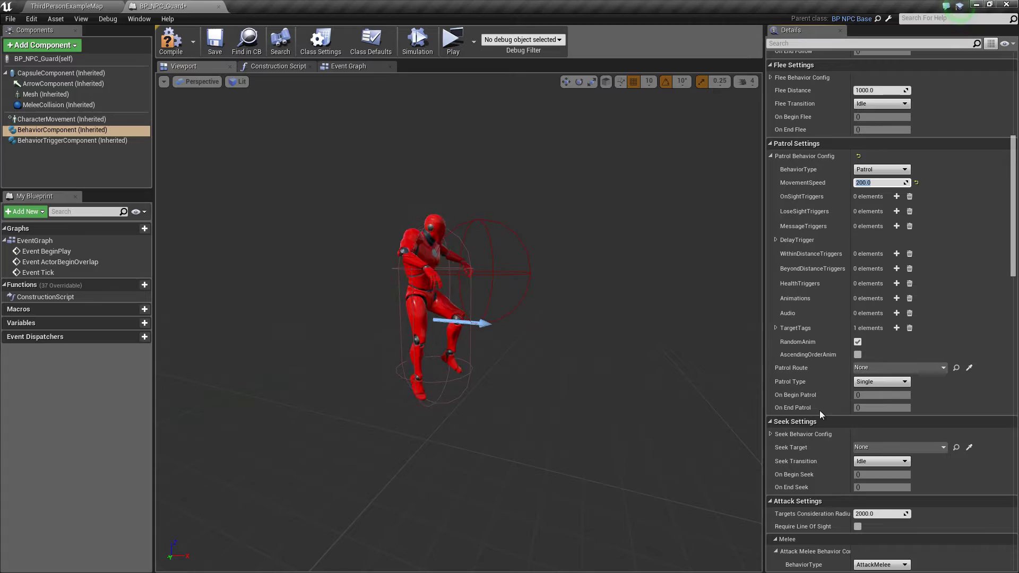
{"action": "left_click", "coordinate": [878, 387]}
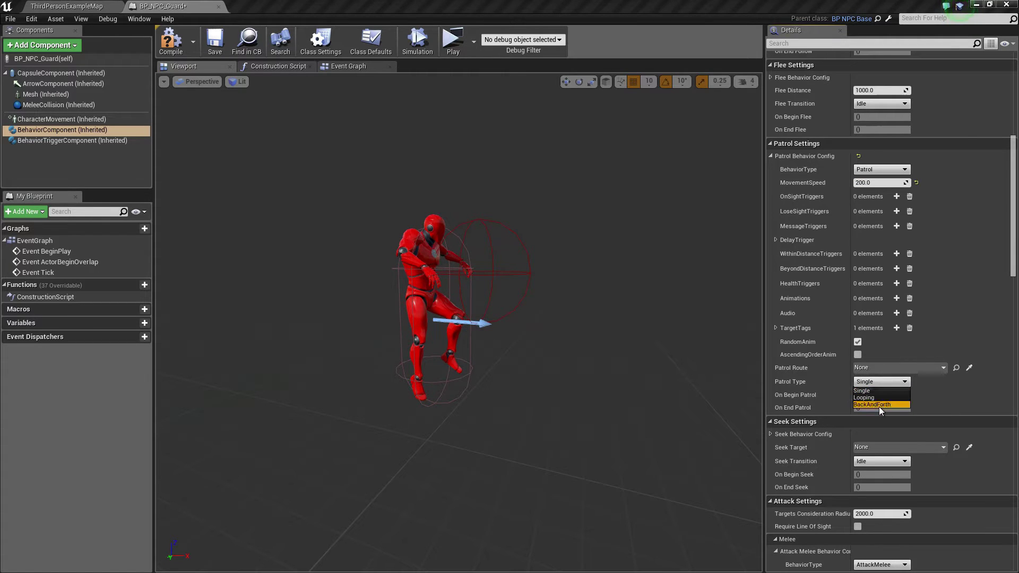
{"action": "left_click", "coordinate": [879, 407]}
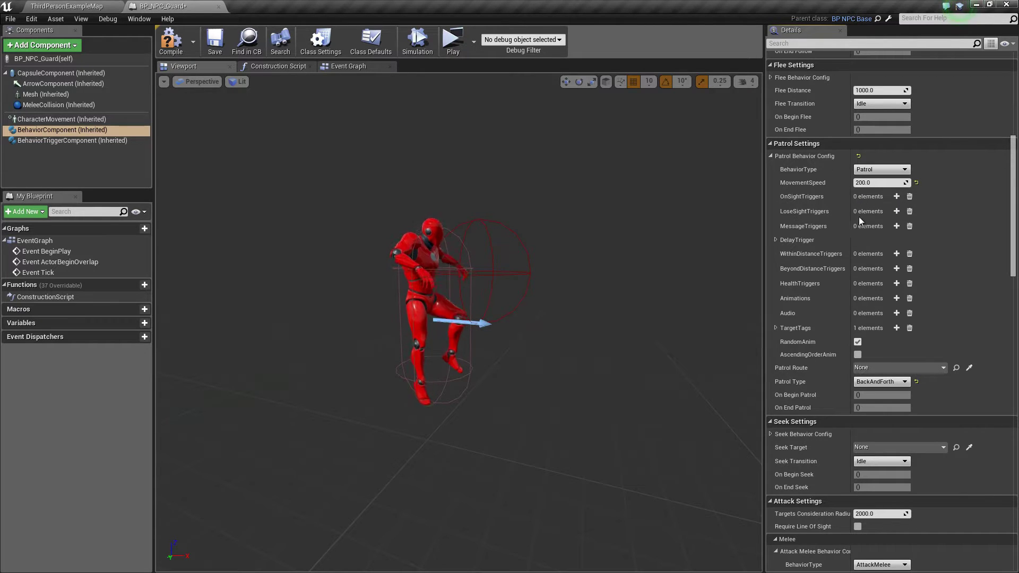
Add a Patrol on-sight trigger for tag Player switching to AttackMelee, then compile
{"action": "left_click", "coordinate": [897, 197]}
{"action": "left_click", "coordinate": [891, 223]}
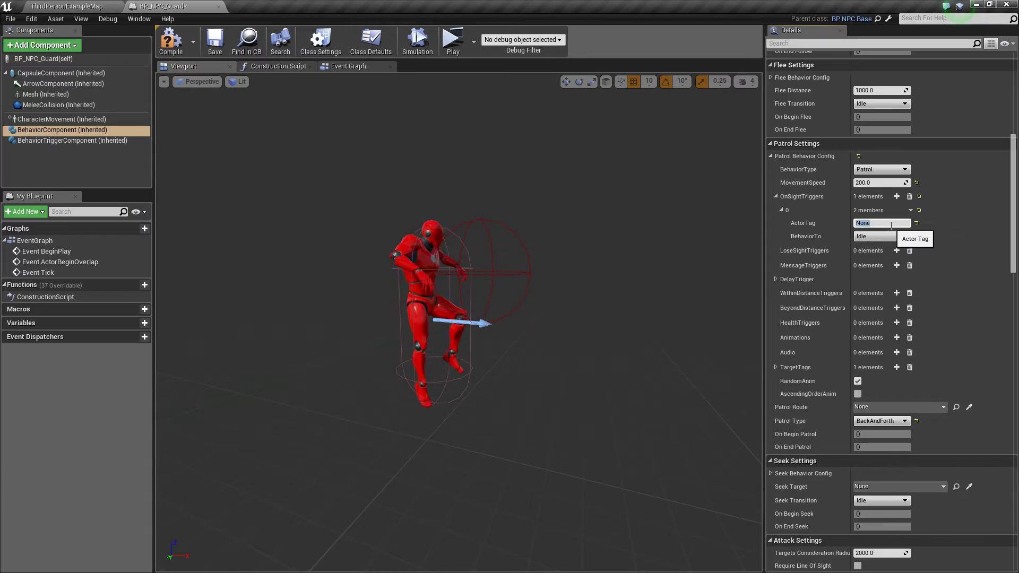
{"action": "type", "text": "Player"}
{"action": "key", "text": "Return"}
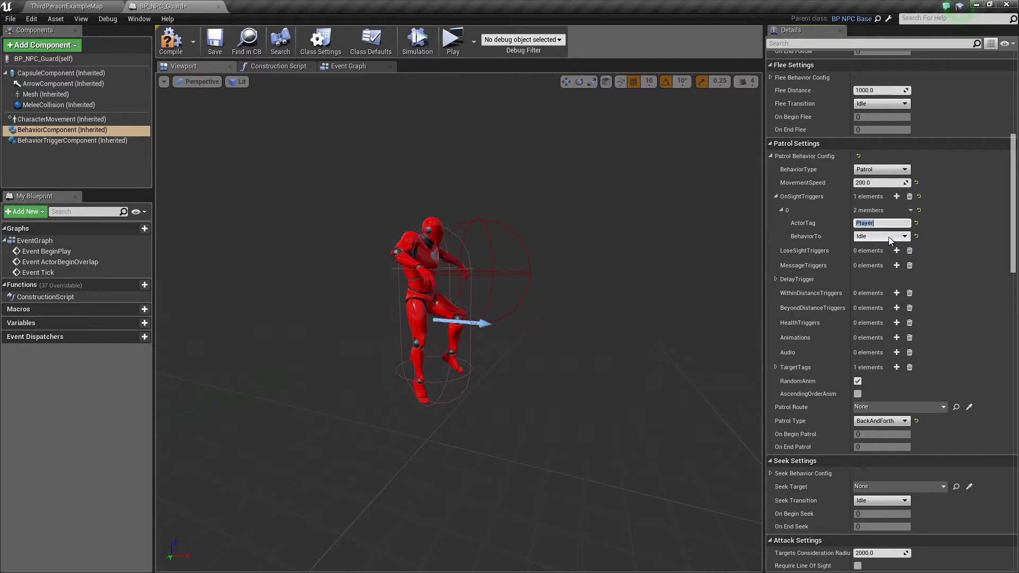
{"action": "left_click", "coordinate": [889, 236]}
{"action": "left_click", "coordinate": [890, 281]}
{"action": "left_click", "coordinate": [171, 39]}
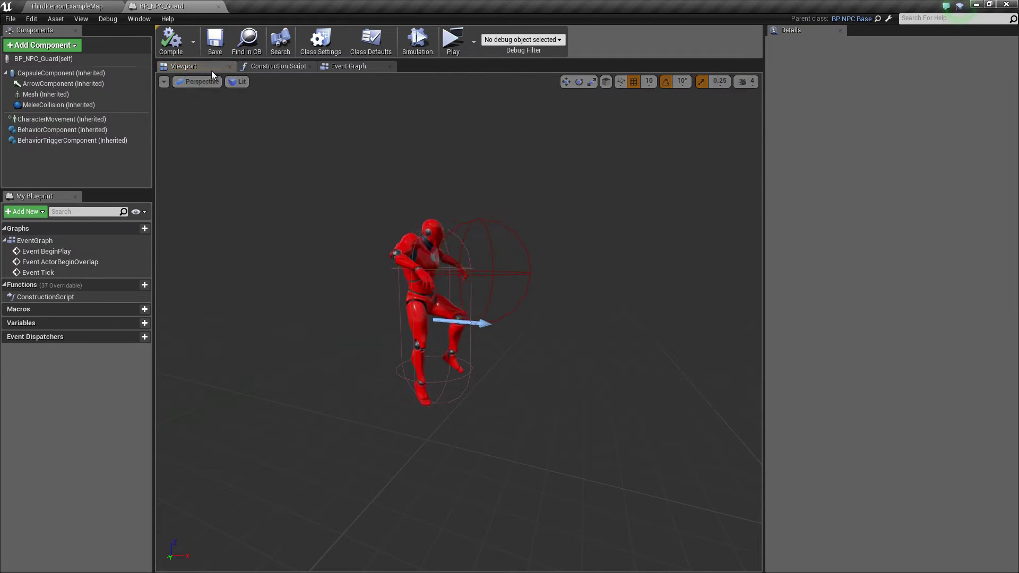
{"action": "left_click", "coordinate": [79, 130]}
{"action": "scroll", "coordinate": [899, 311], "scroll_direction": "down", "scroll_amount": 1}
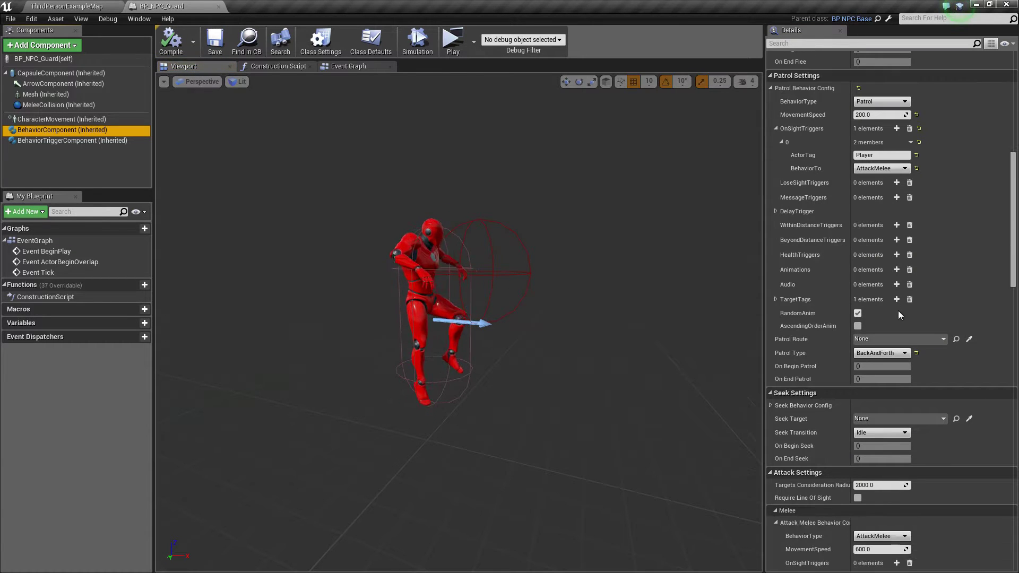
{"action": "scroll", "coordinate": [899, 311], "scroll_direction": "down", "scroll_amount": 2}
{"action": "scroll", "coordinate": [896, 310], "scroll_direction": "down", "scroll_amount": 3}
{"action": "scroll", "coordinate": [895, 311], "scroll_direction": "down", "scroll_amount": 3}
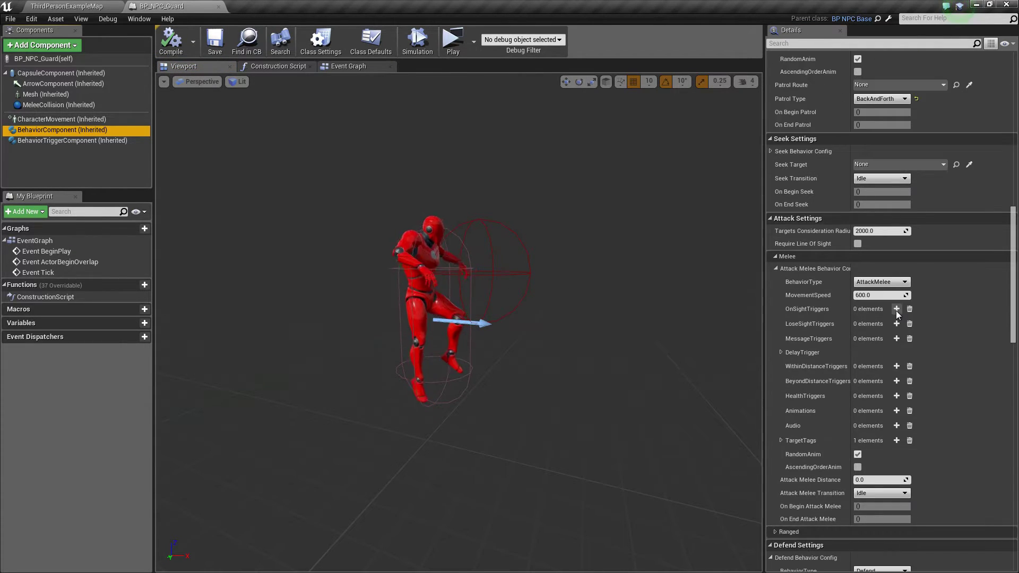
{"action": "scroll", "coordinate": [896, 310], "scroll_direction": "down", "scroll_amount": 1}
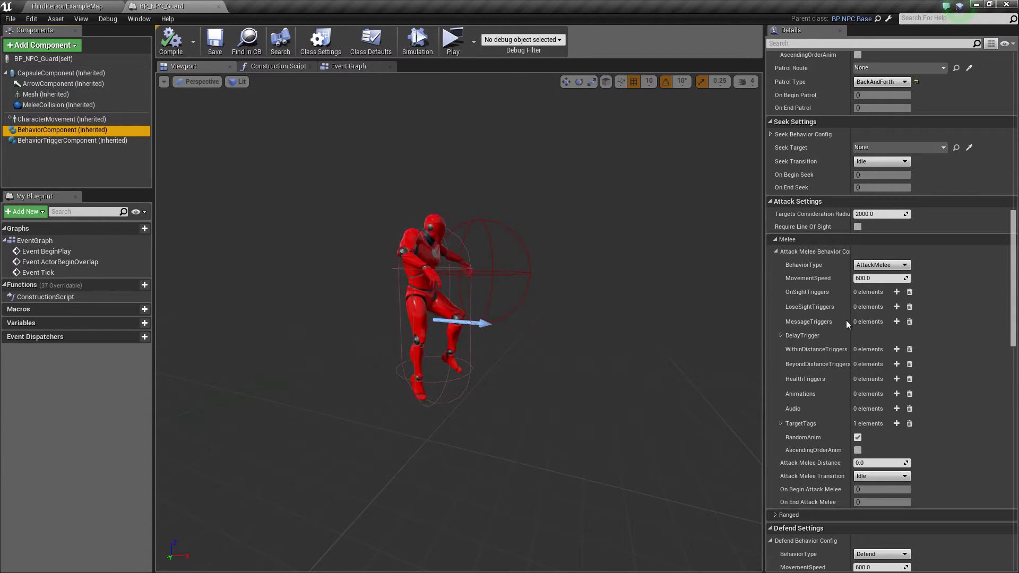
{"action": "scroll", "coordinate": [847, 320], "scroll_direction": "down", "scroll_amount": 2}
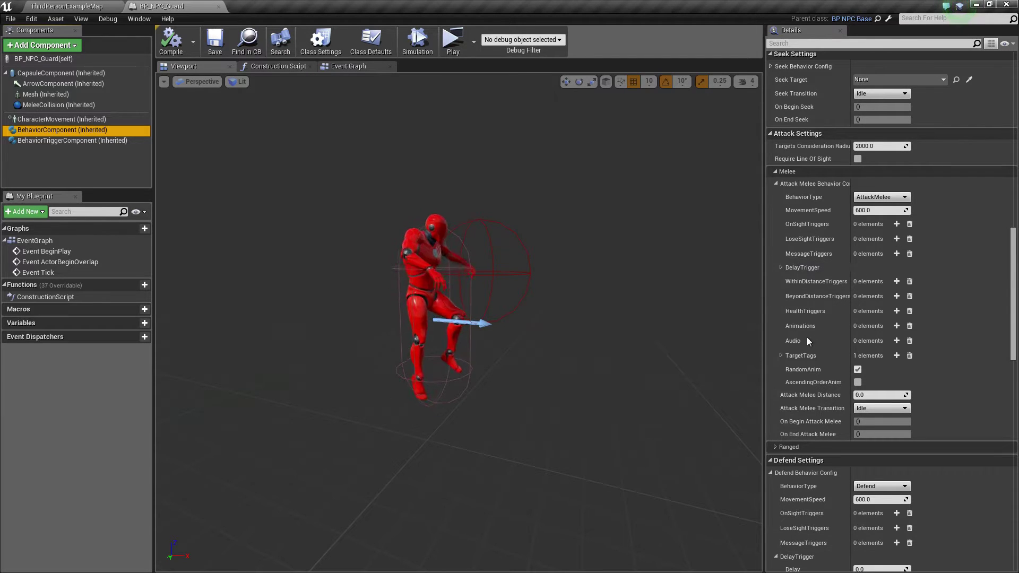
Give the melee attack the AM_Attack1 animation, distance 100.0, and a Defend transition
{"action": "left_click", "coordinate": [897, 327]}
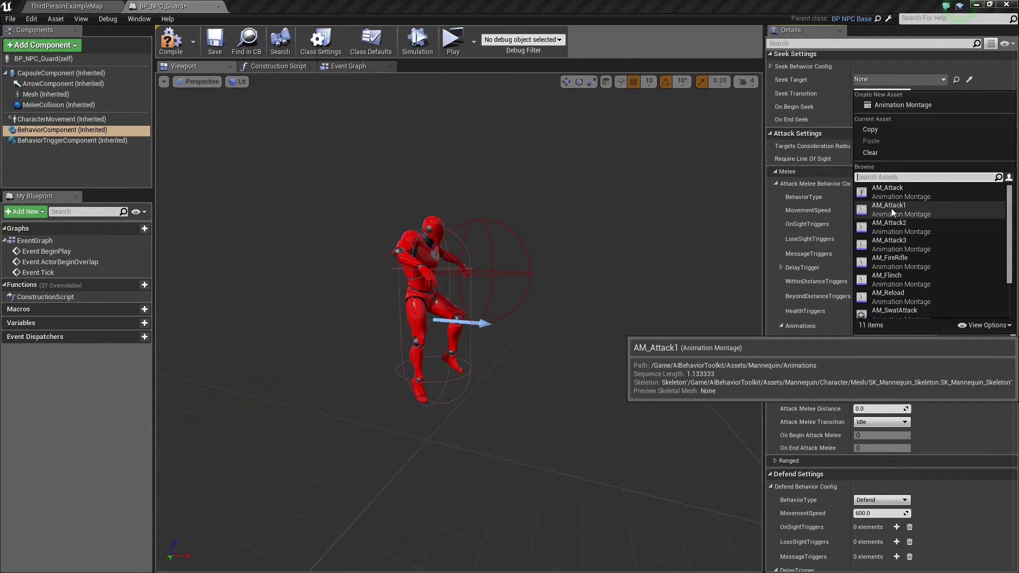
{"action": "left_click", "coordinate": [891, 208]}
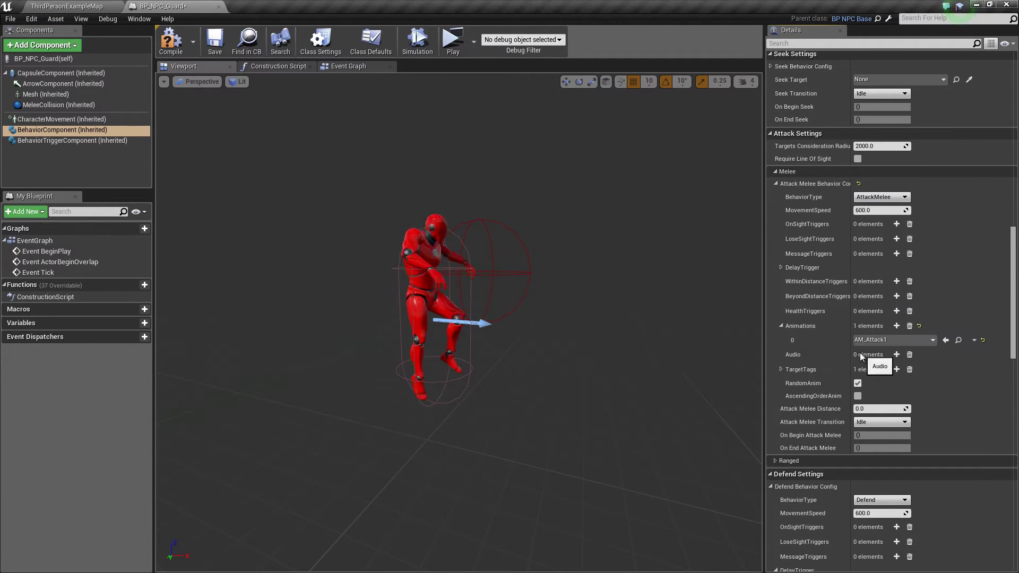
{"action": "scroll", "coordinate": [841, 378], "scroll_direction": "down", "scroll_amount": 1}
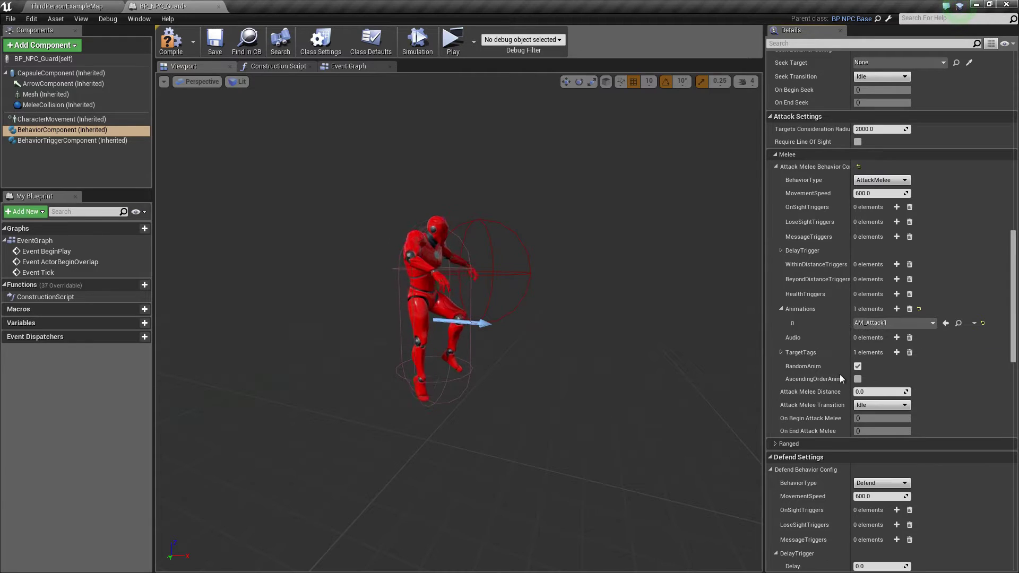
{"action": "left_click", "coordinate": [780, 353]}
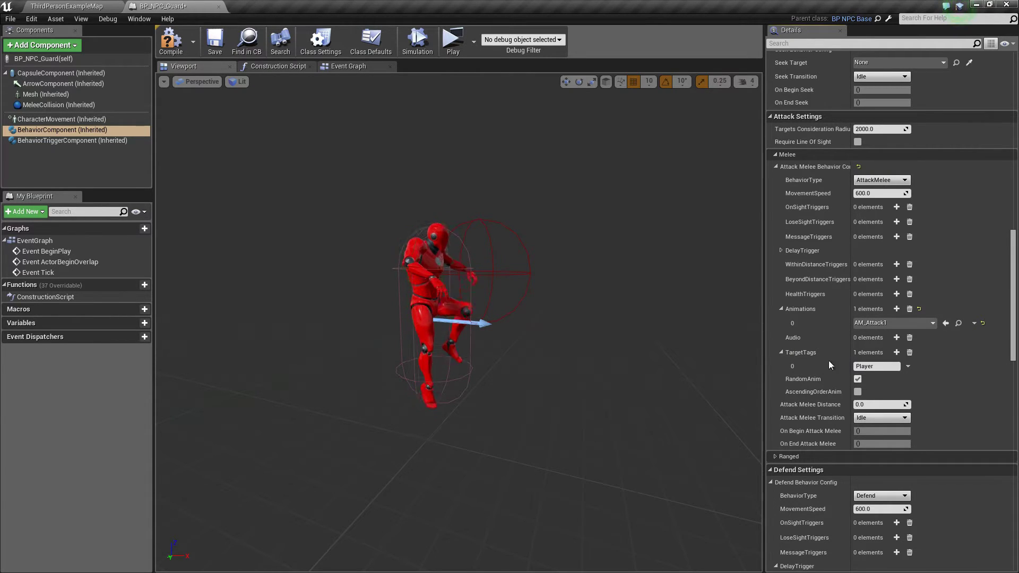
{"action": "scroll", "coordinate": [839, 397], "scroll_direction": "down", "scroll_amount": 3}
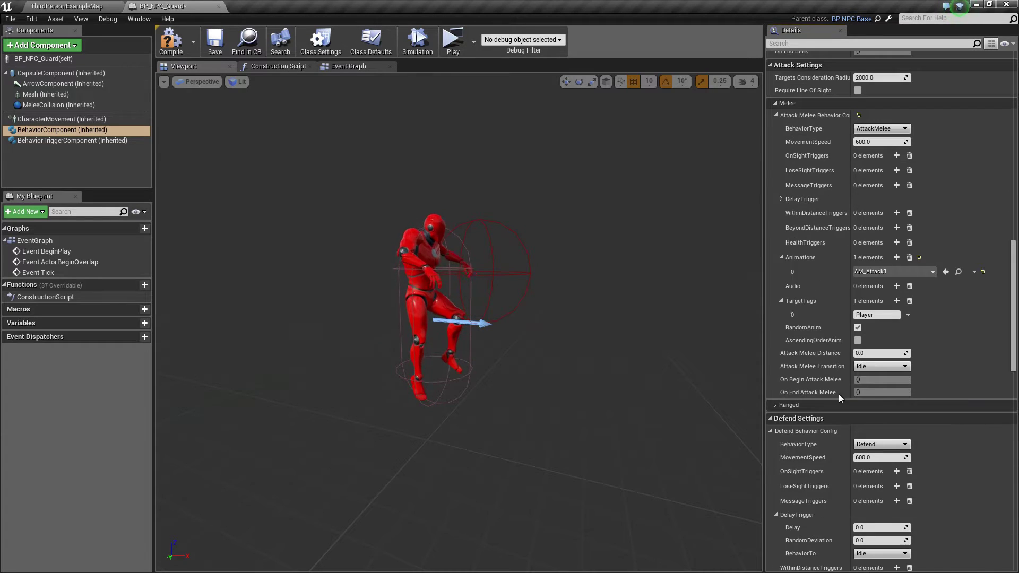
{"action": "left_click", "coordinate": [884, 354]}
{"action": "type", "text": "100"}
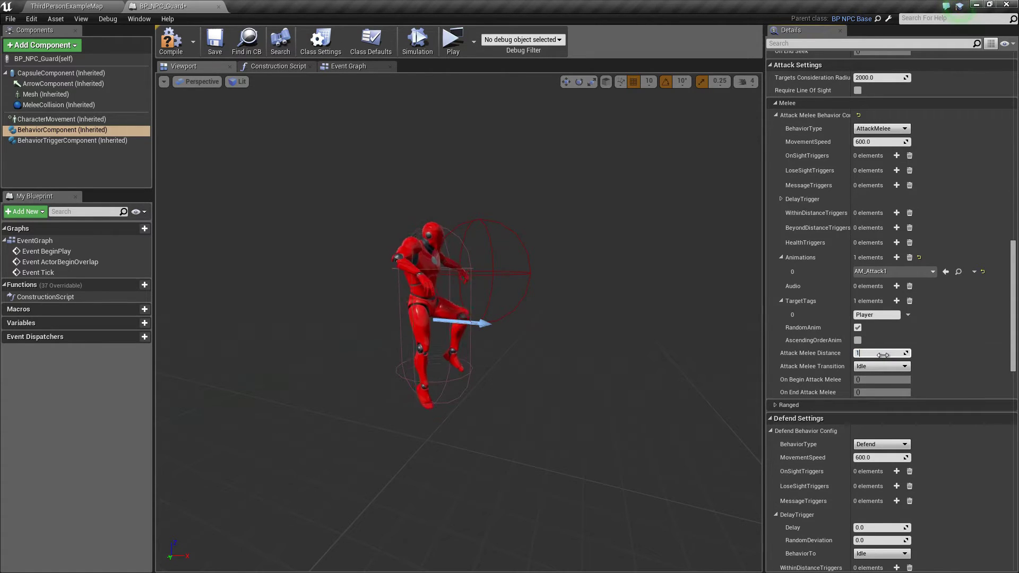
{"action": "key", "text": "Return"}
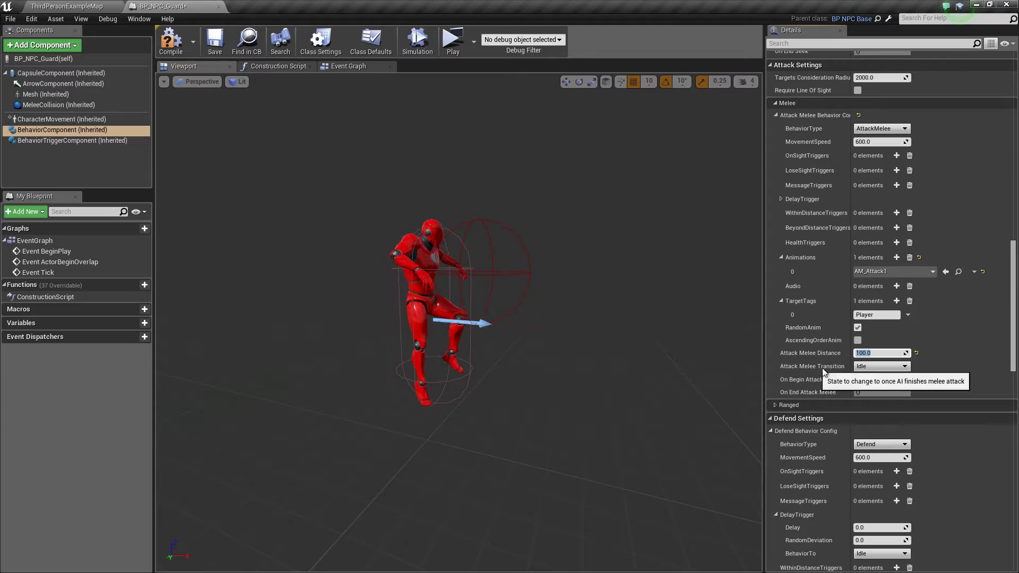
{"action": "left_click", "coordinate": [878, 366]}
{"action": "left_click", "coordinate": [877, 423]}
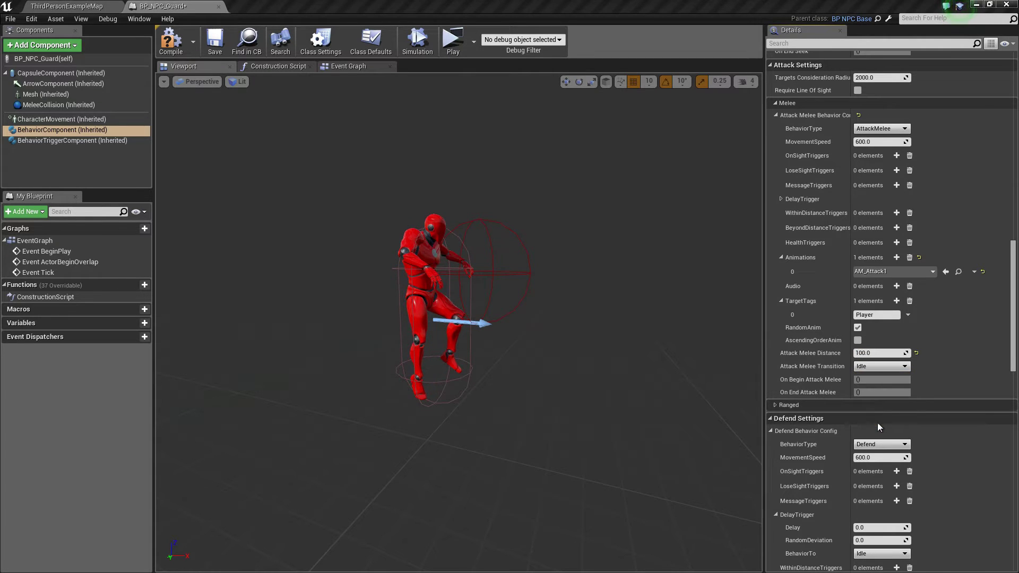
{"action": "scroll", "coordinate": [933, 348], "scroll_direction": "down", "scroll_amount": 2}
{"action": "scroll", "coordinate": [929, 341], "scroll_direction": "down", "scroll_amount": 1}
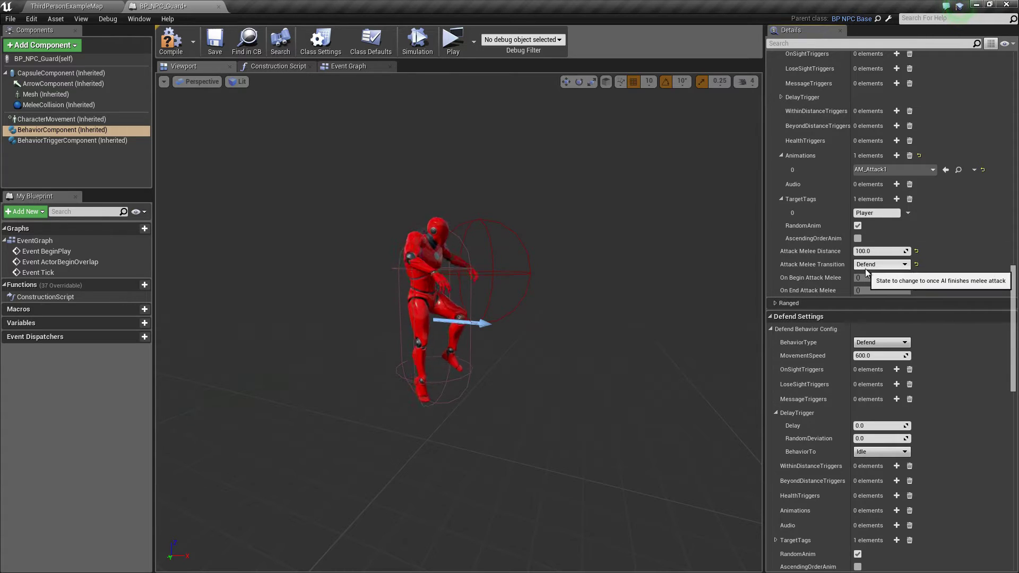
{"action": "scroll", "coordinate": [939, 323], "scroll_direction": "down", "scroll_amount": 1}
{"action": "scroll", "coordinate": [938, 324], "scroll_direction": "down", "scroll_amount": 1}
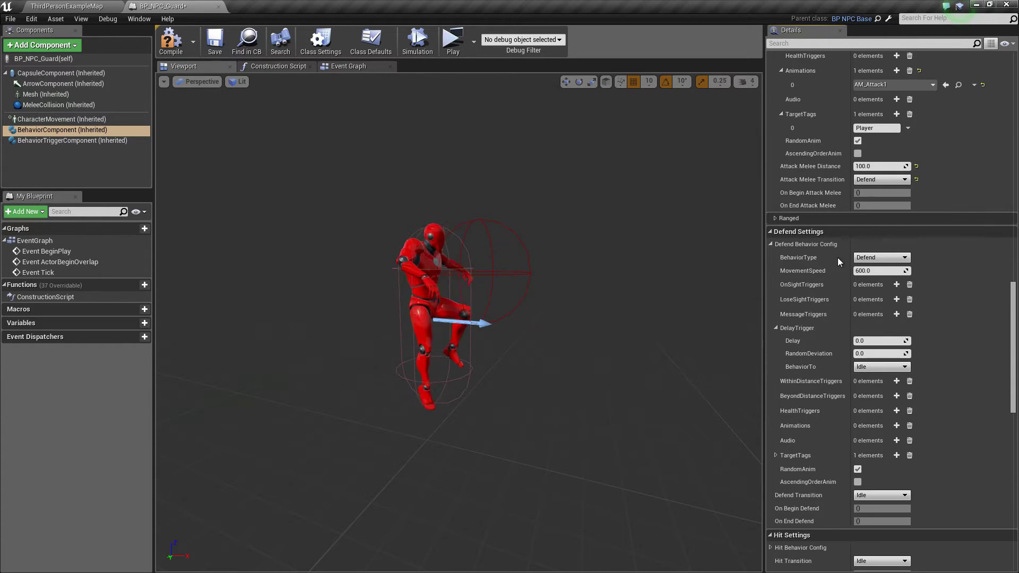
Set Defend movement speed to 100.0, with a 2.0 delay trigger switching to AttackMelee
{"action": "left_click", "coordinate": [874, 254]}
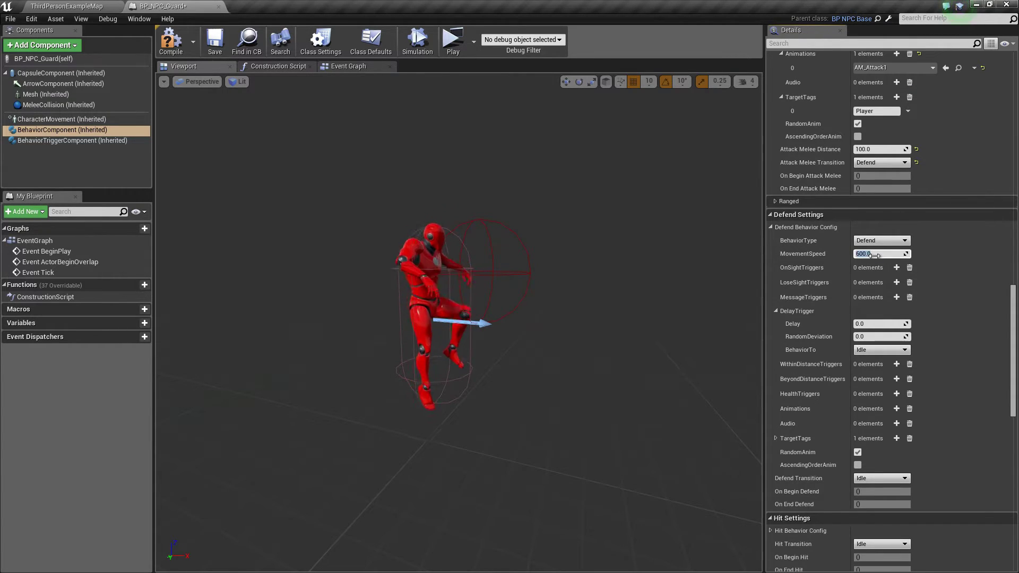
{"action": "type", "text": "100"}
{"action": "key", "text": "Return"}
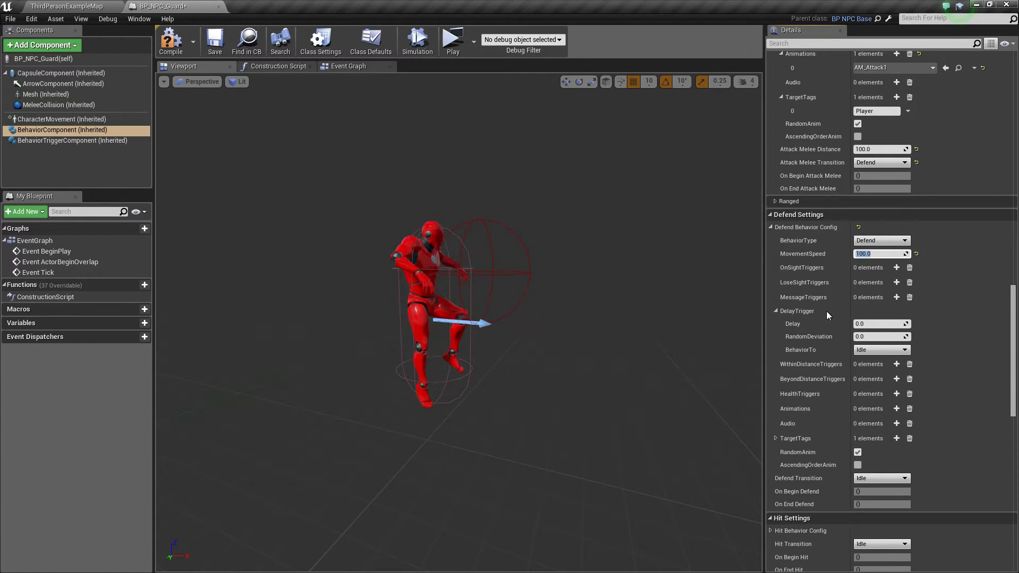
{"action": "left_click", "coordinate": [876, 326]}
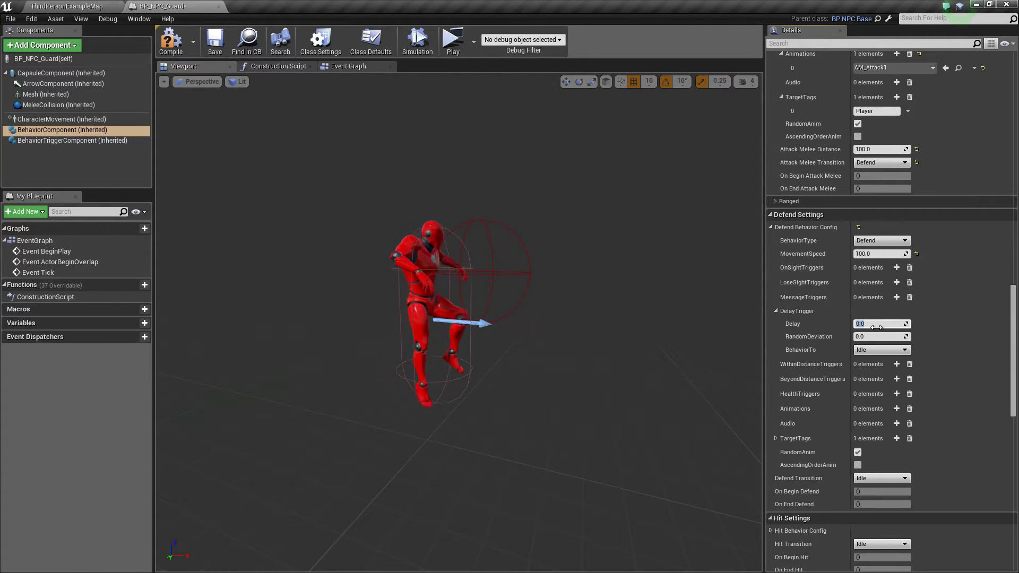
{"action": "key", "text": "Return"}
{"action": "left_click", "coordinate": [880, 349]}
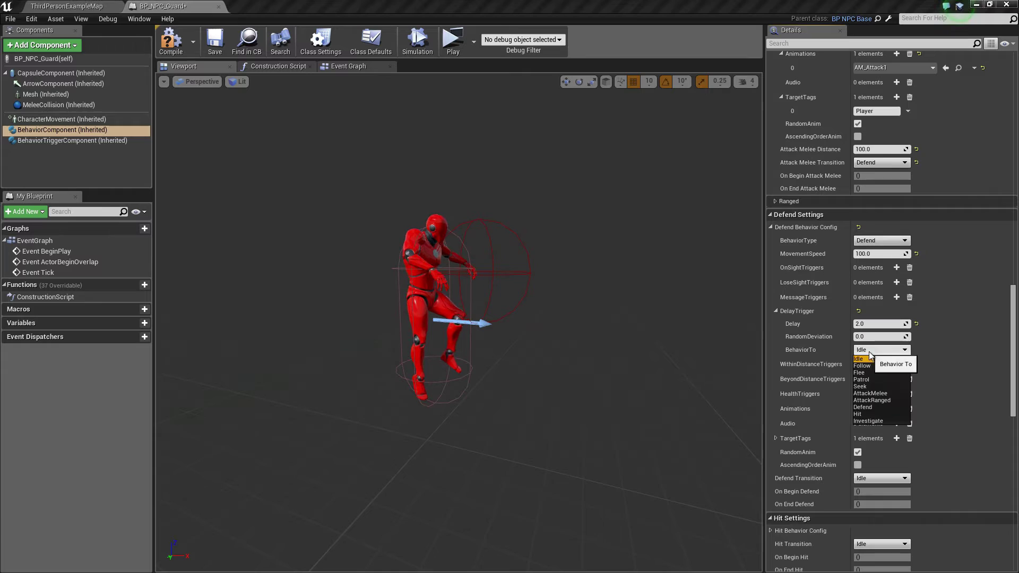
{"action": "left_click", "coordinate": [885, 394]}
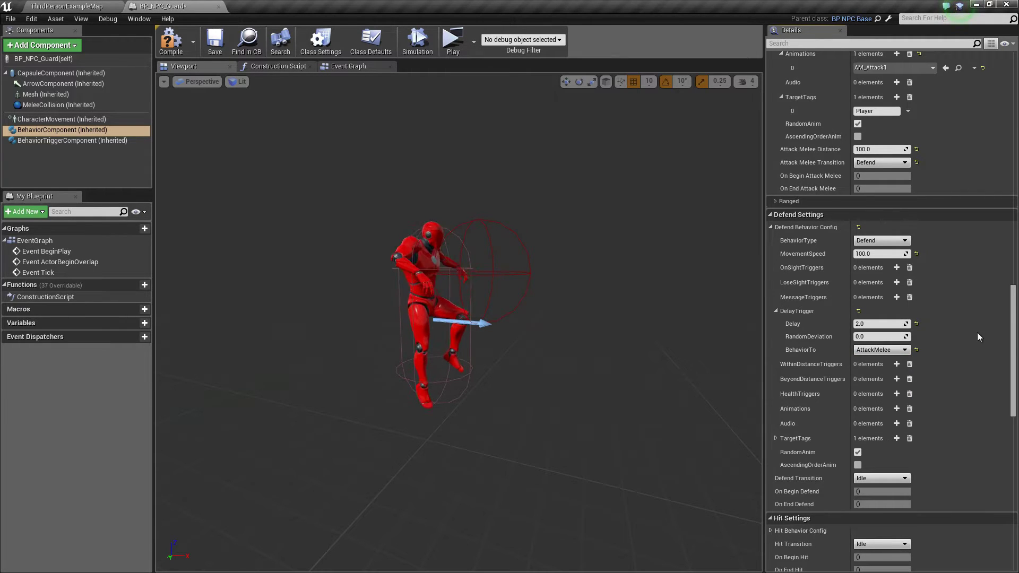
{"action": "left_click_drag", "start_coordinate": [1015, 321], "coordinate": [1015, 296]}
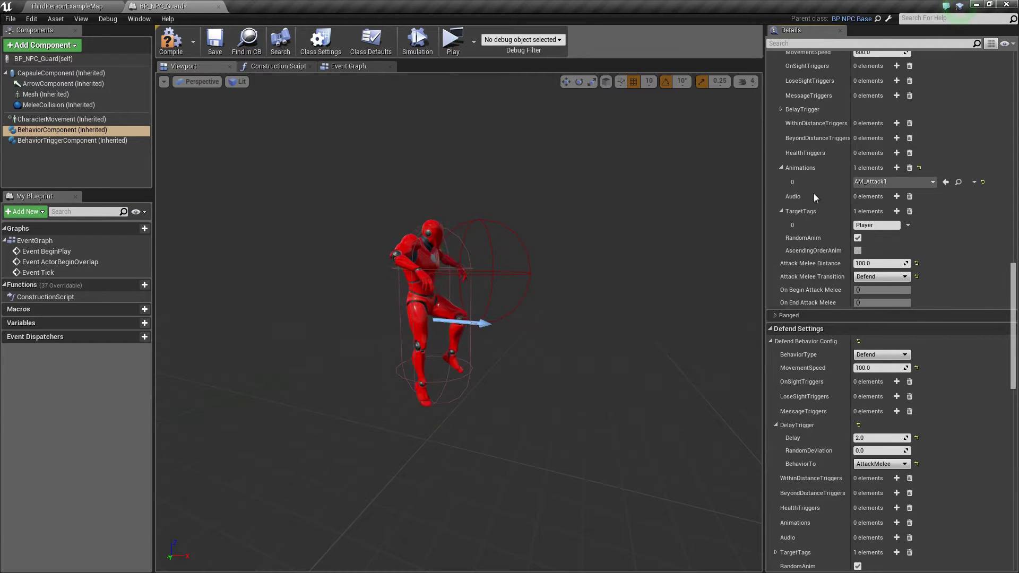
{"action": "left_click_drag", "start_coordinate": [1015, 289], "coordinate": [1014, 299]}
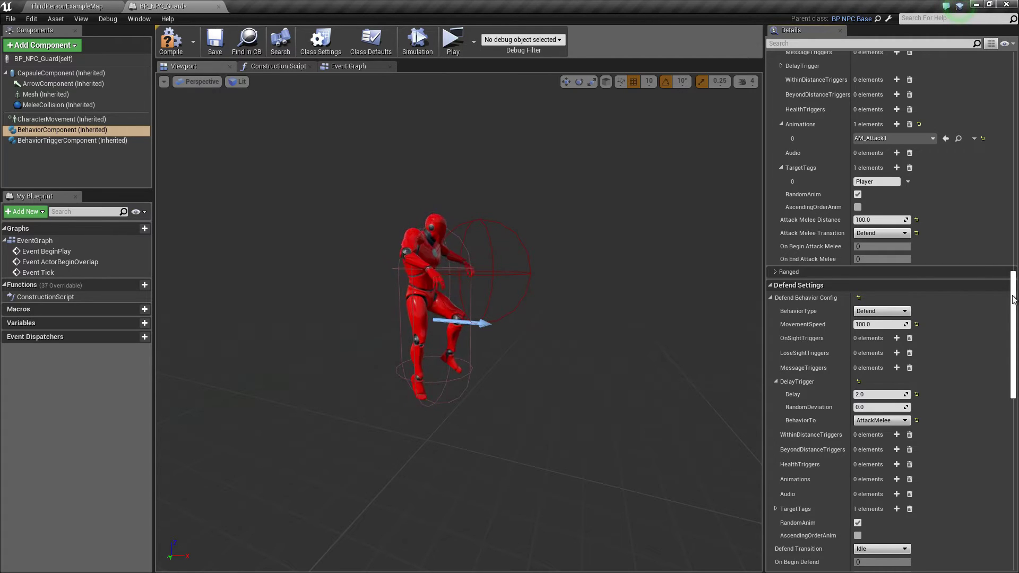
{"action": "scroll", "coordinate": [1016, 298], "scroll_direction": "up", "scroll_amount": 4}
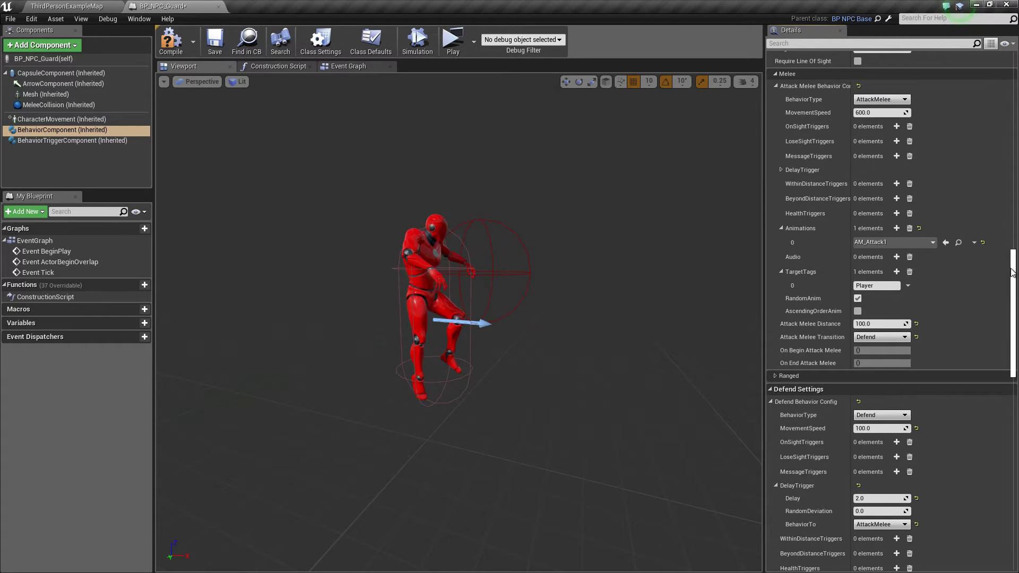
{"action": "scroll", "coordinate": [1013, 272], "scroll_direction": "up", "scroll_amount": 2}
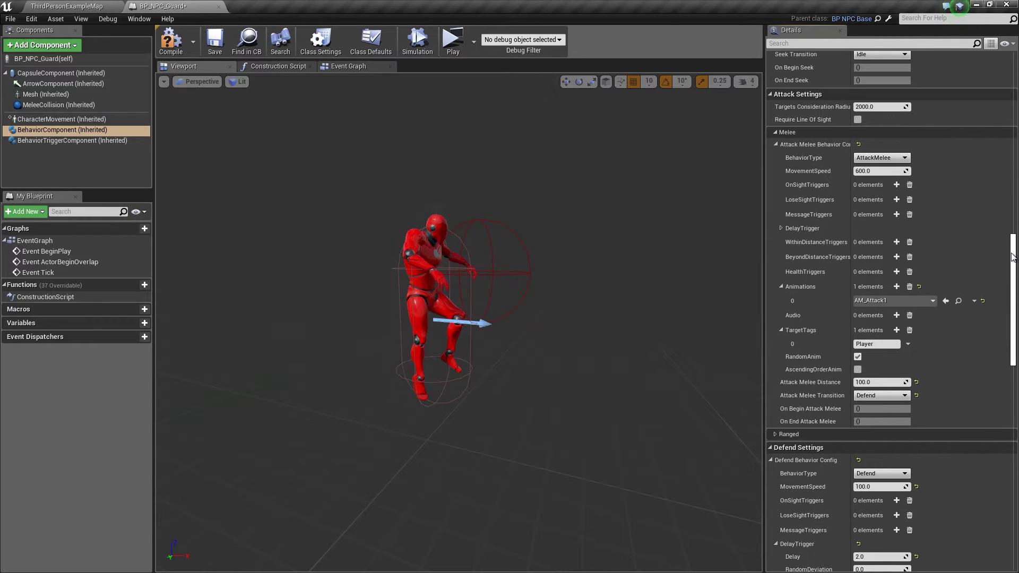
Add a melee-attack lose-sight trigger for Player that switches to Investigate
{"action": "left_click", "coordinate": [898, 199]}
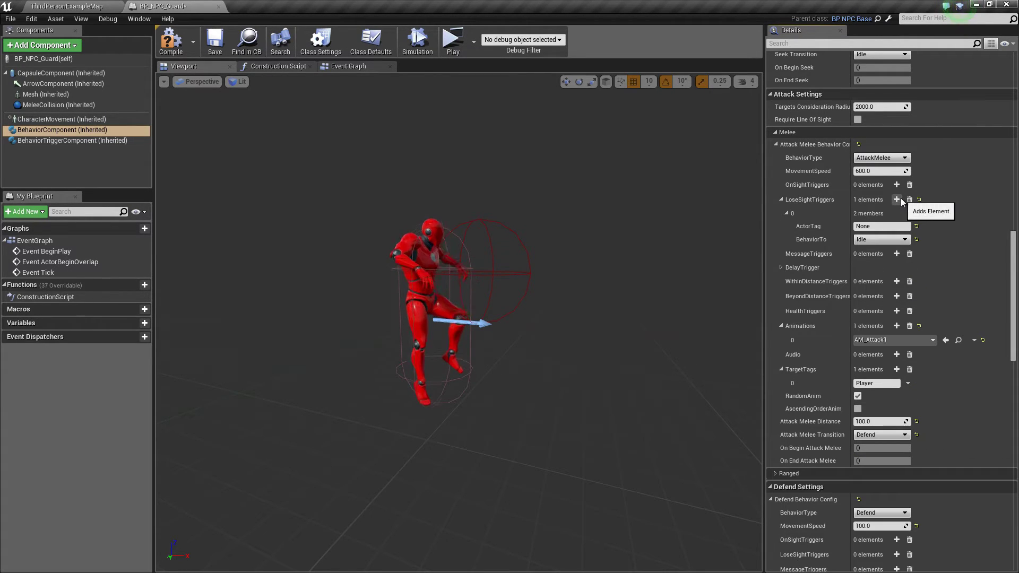
{"action": "left_click", "coordinate": [874, 227]}
{"action": "type", "text": "Player"}
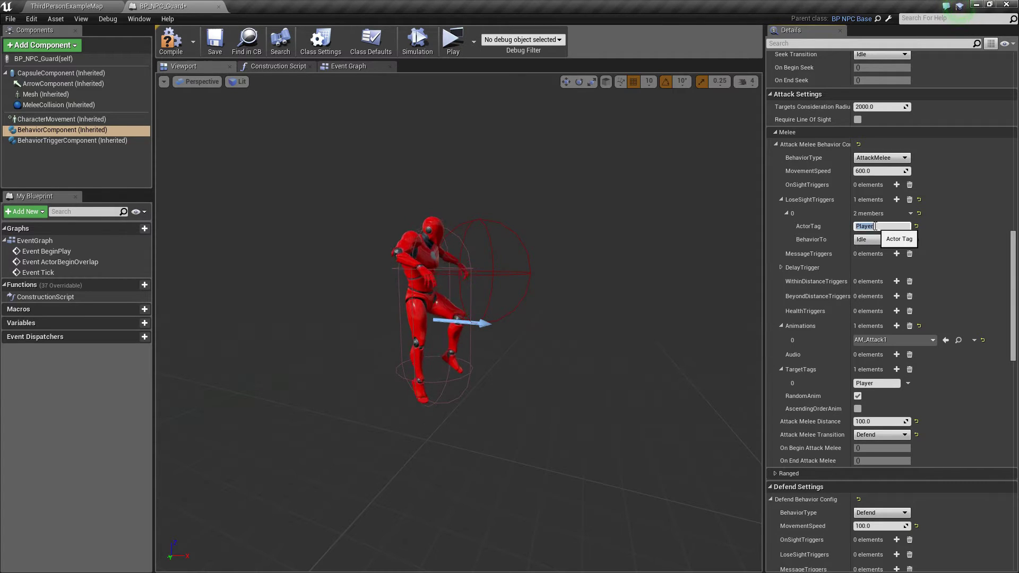
{"action": "left_click", "coordinate": [876, 240]}
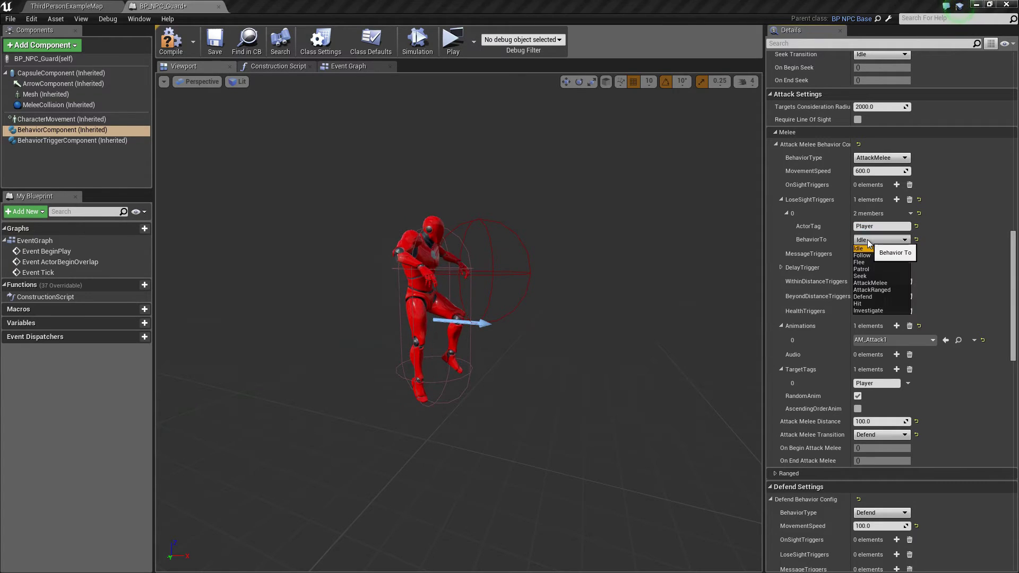
{"action": "left_click", "coordinate": [880, 309]}
{"action": "scroll", "coordinate": [994, 238], "scroll_direction": "down", "scroll_amount": 4}
{"action": "scroll", "coordinate": [876, 236], "scroll_direction": "down", "scroll_amount": 4}
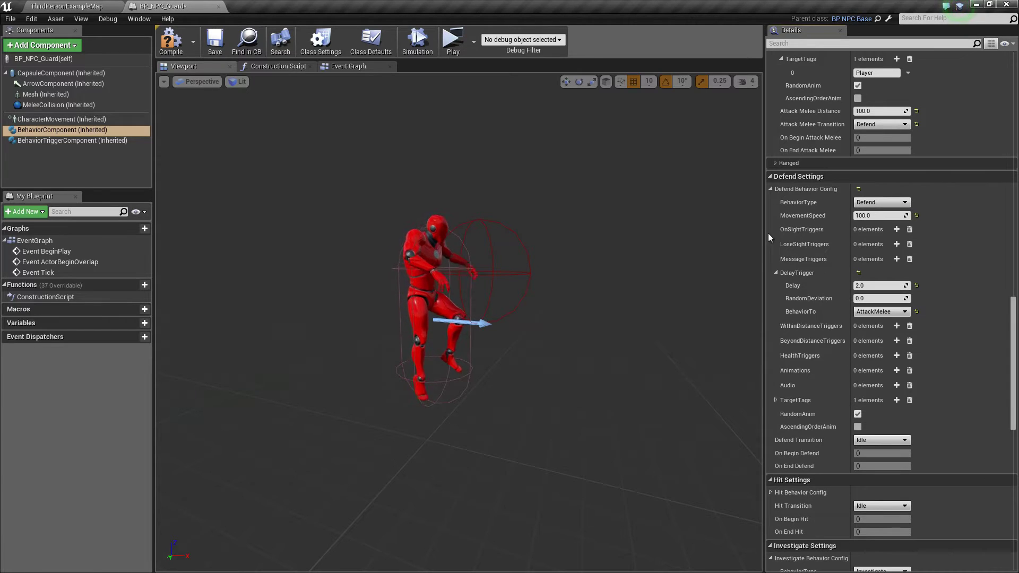
Add a Defend lose-sight trigger for Player switching to Investigate, and save the Blueprint
{"action": "left_click", "coordinate": [897, 244]}
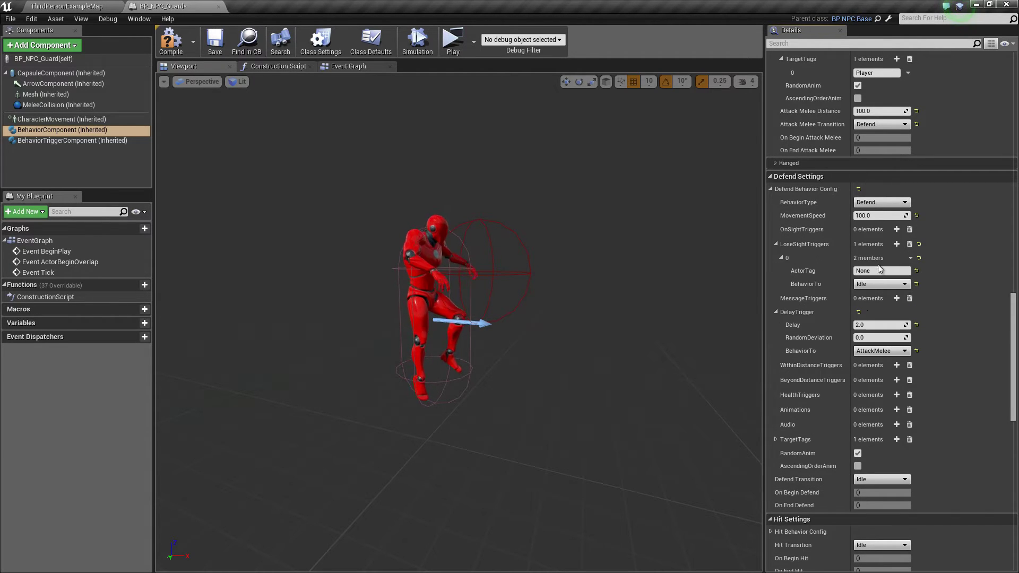
{"action": "left_click", "coordinate": [880, 271]}
{"action": "type", "text": "Player"}
{"action": "key", "text": "Return"}
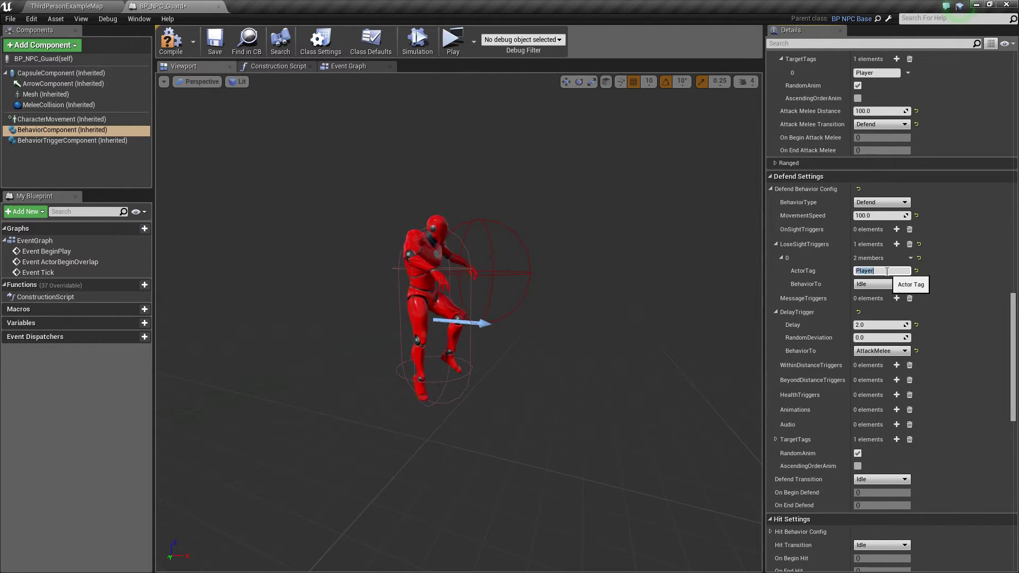
{"action": "left_click", "coordinate": [882, 283]}
{"action": "left_click", "coordinate": [882, 355]}
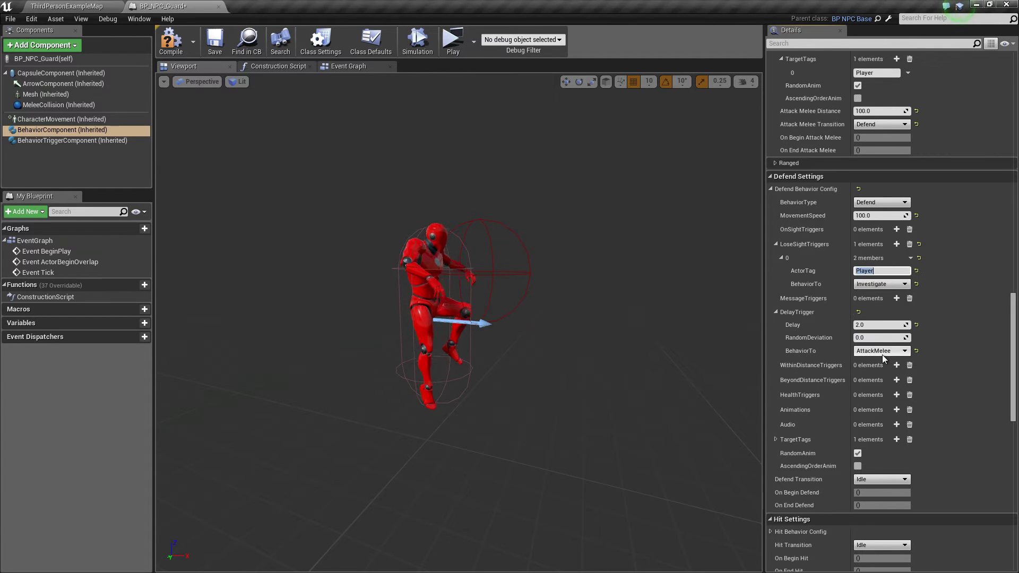
{"action": "left_click", "coordinate": [447, 160]}
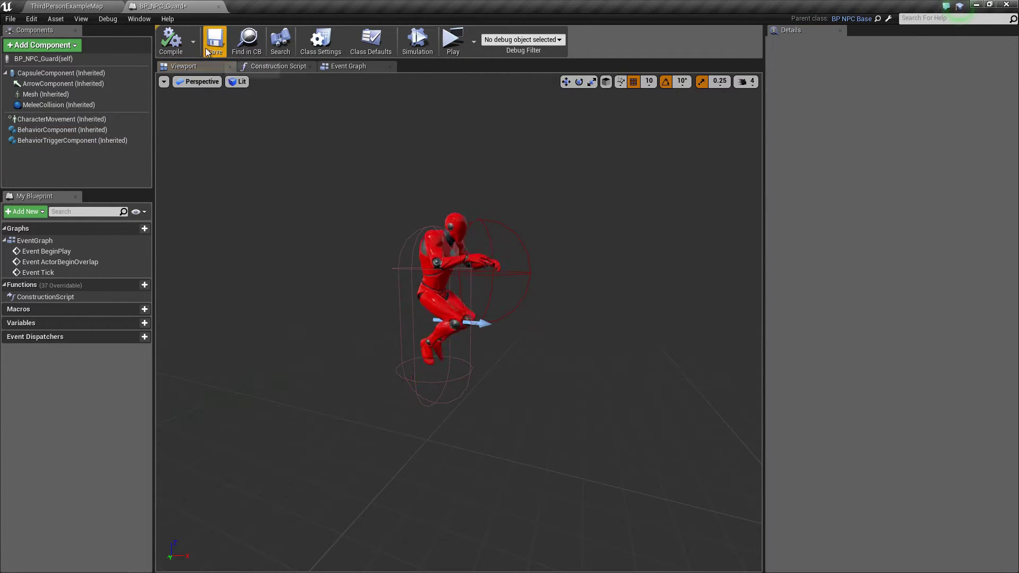
{"action": "left_click", "coordinate": [146, 132]}
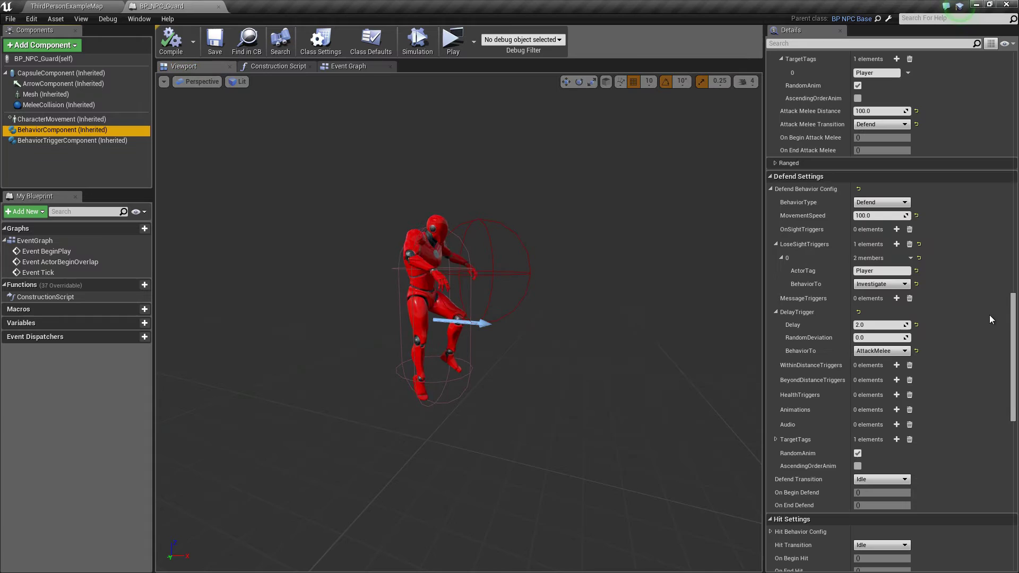
{"action": "left_click_drag", "start_coordinate": [1013, 335], "coordinate": [1014, 425]}
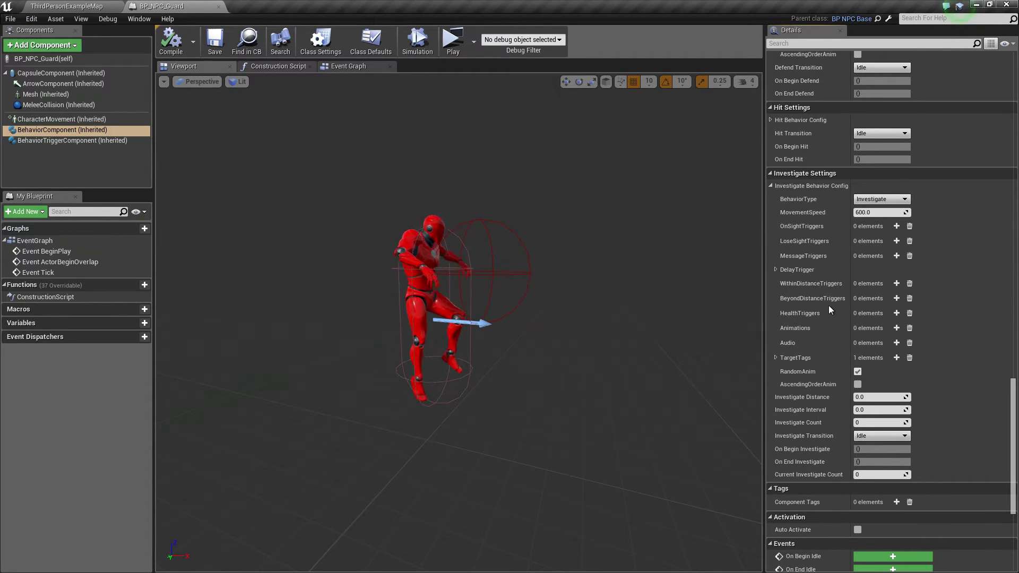
{"action": "scroll", "coordinate": [827, 257], "scroll_direction": "down", "scroll_amount": 2}
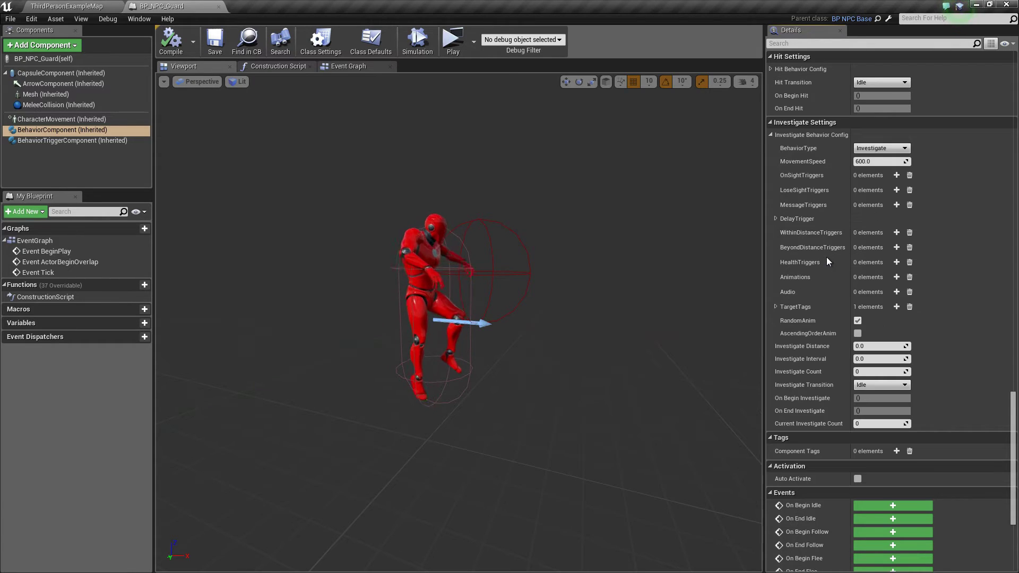
Expand Investigate's target tags and set its post-investigation transition to Patrol
{"action": "left_click", "coordinate": [776, 308]}
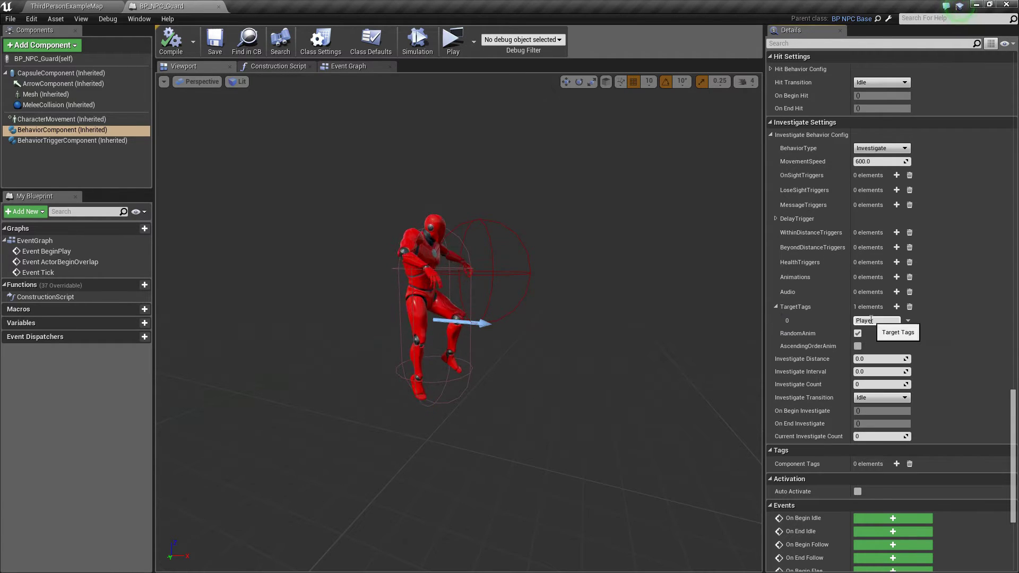
{"action": "scroll", "coordinate": [829, 326], "scroll_direction": "down", "scroll_amount": 2}
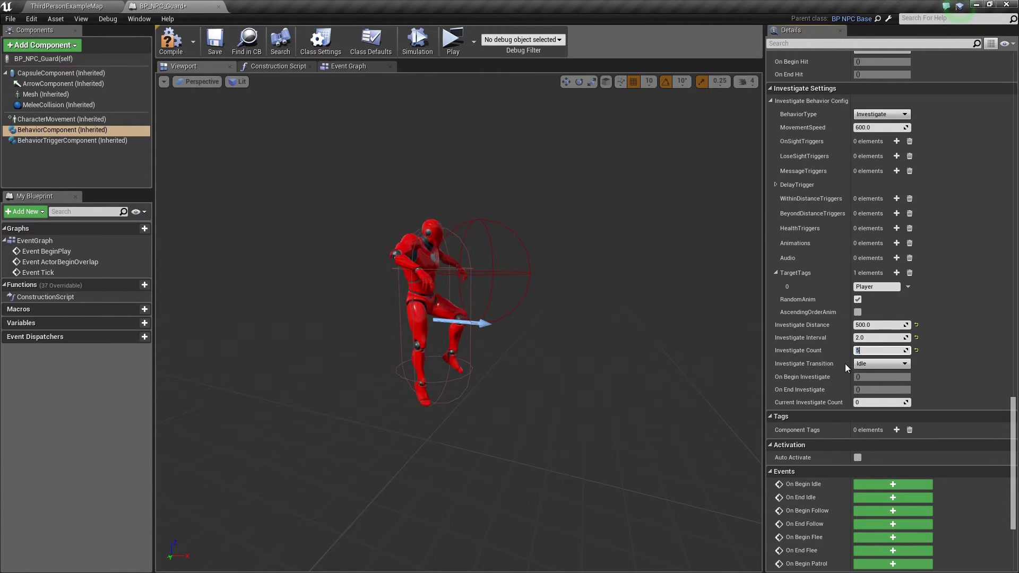
{"action": "left_click", "coordinate": [875, 364]}
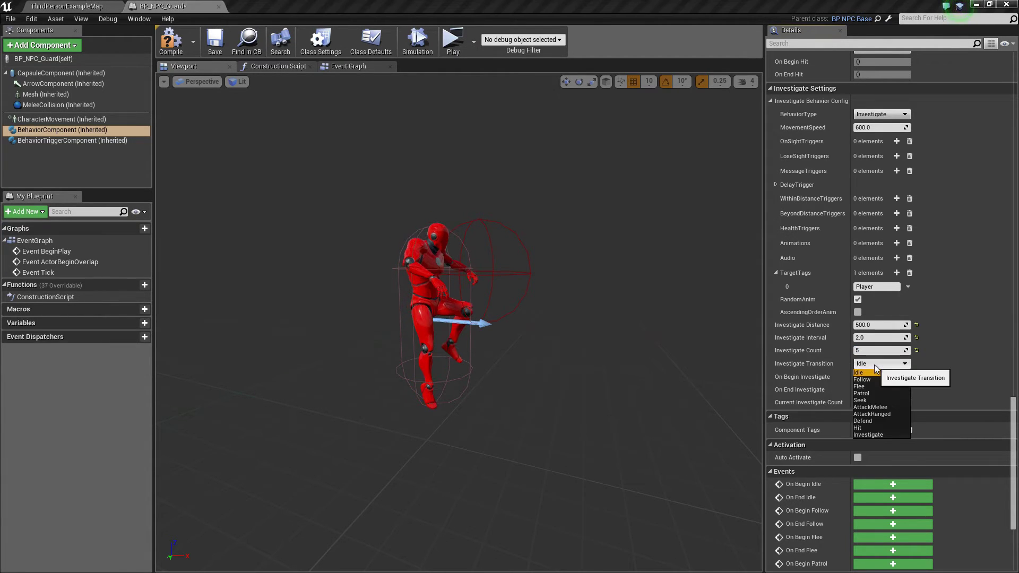
{"action": "left_click", "coordinate": [875, 392]}
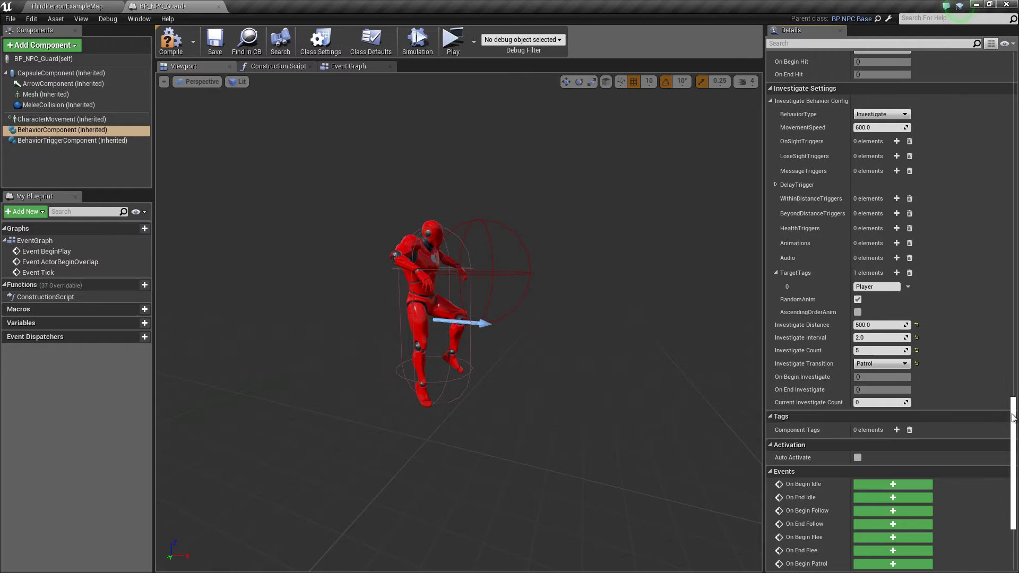
{"action": "left_click_drag", "start_coordinate": [1014, 417], "coordinate": [1016, 251]}
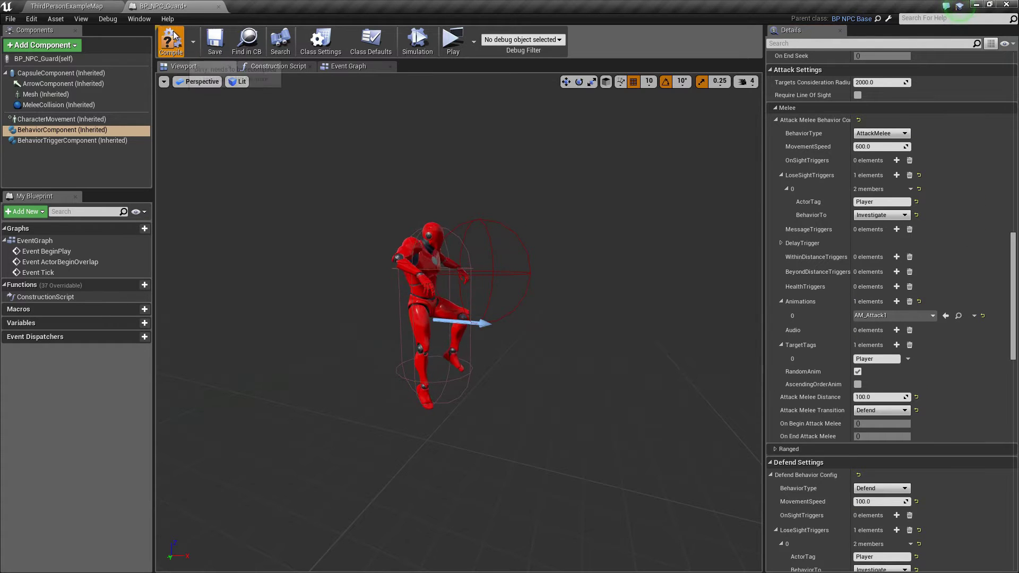
Save the guard Blueprint and place BP_NPC_Guard on the level's arena floor
{"action": "left_click", "coordinate": [171, 39]}
{"action": "left_click", "coordinate": [215, 41]}
{"action": "left_click", "coordinate": [74, 5]}
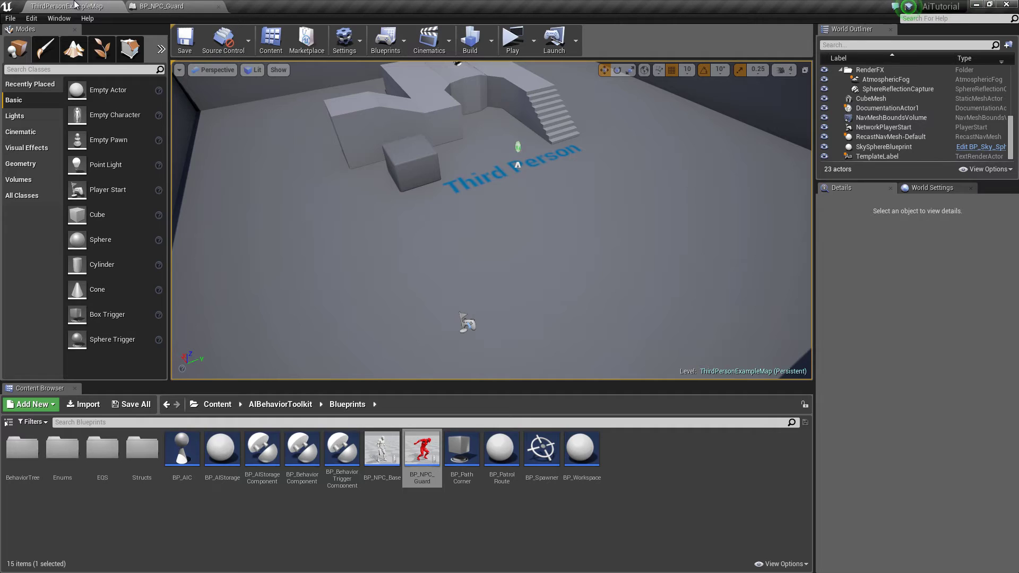
{"action": "mouse_move", "coordinate": [422, 450]}
{"action": "left_mouse_down"}
{"action": "mouse_move", "coordinate": [411, 284]}
{"action": "mouse_move", "coordinate": [396, 261]}
{"action": "left_mouse_up"}
{"action": "right_click_drag", "start_coordinate": [396, 261], "coordinate": [519, 425]}
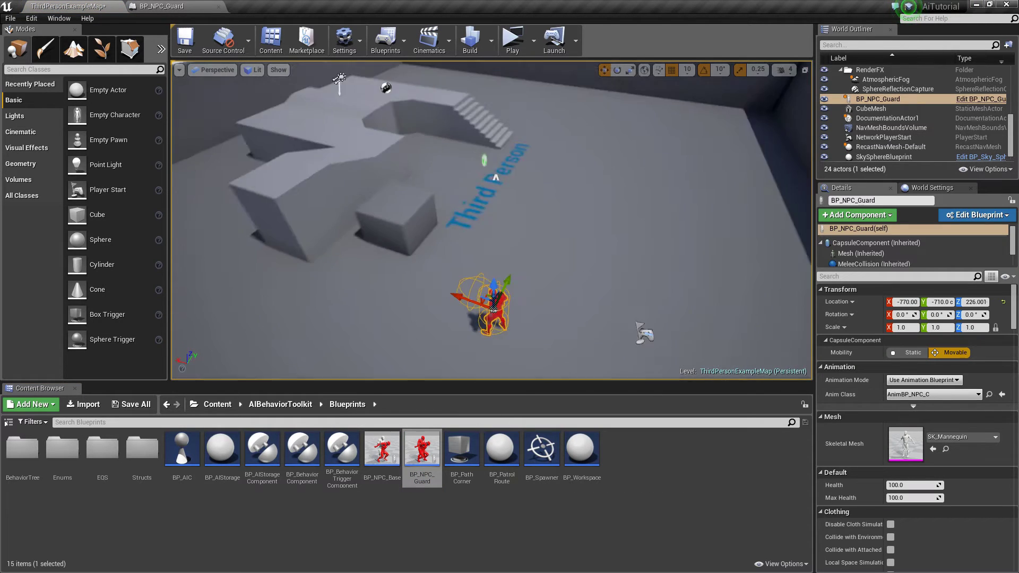
Add a BP_PatrolRoute and shape its spline path around the building
{"action": "left_click_drag", "start_coordinate": [500, 451], "coordinate": [490, 276]}
{"action": "key", "text": "f"}
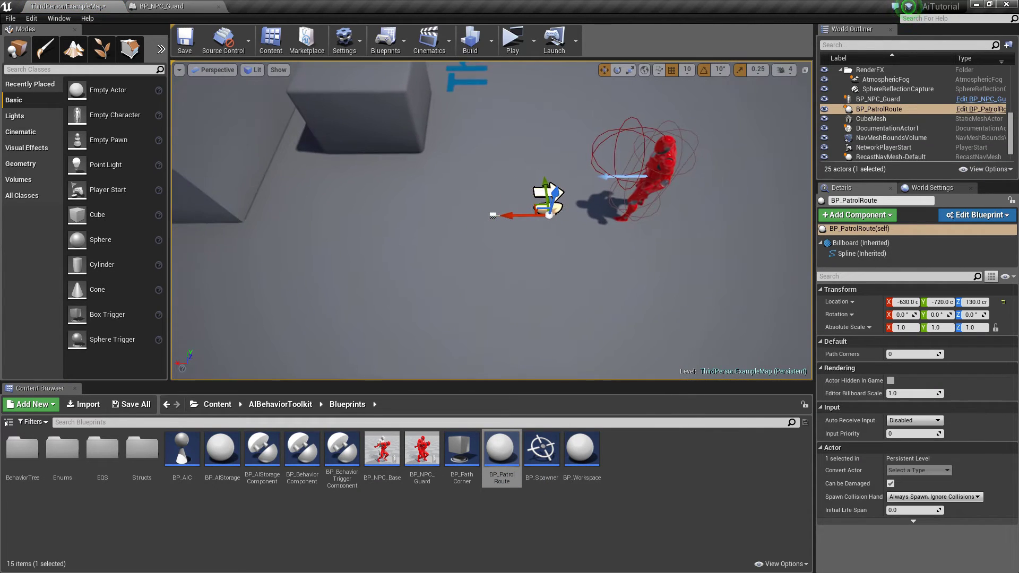
{"action": "right_click_drag", "start_coordinate": [489, 277], "coordinate": [446, 277]}
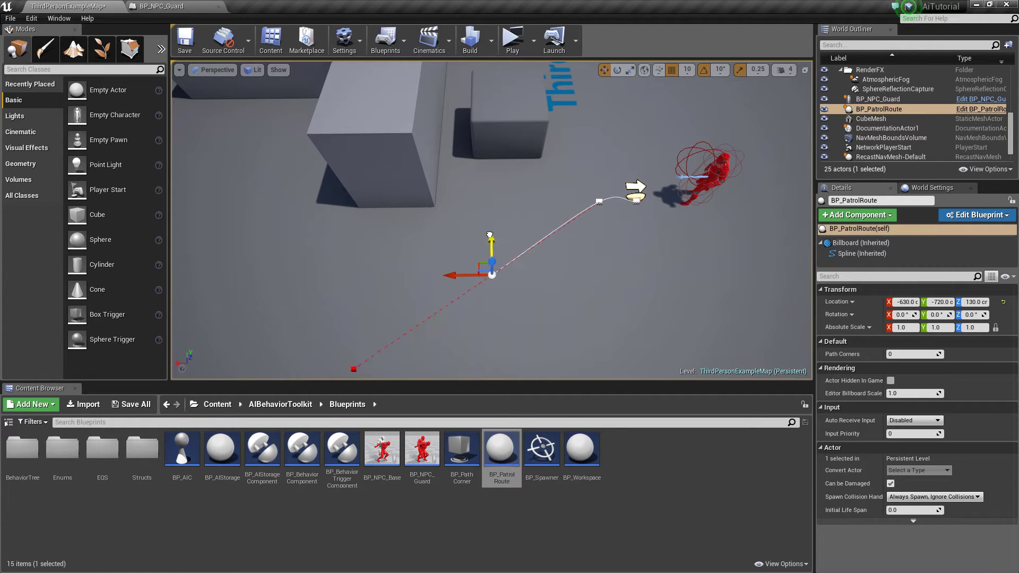
{"action": "left_click_drag", "start_coordinate": [490, 237], "coordinate": [490, 244]}
{"action": "key", "text": "f"}
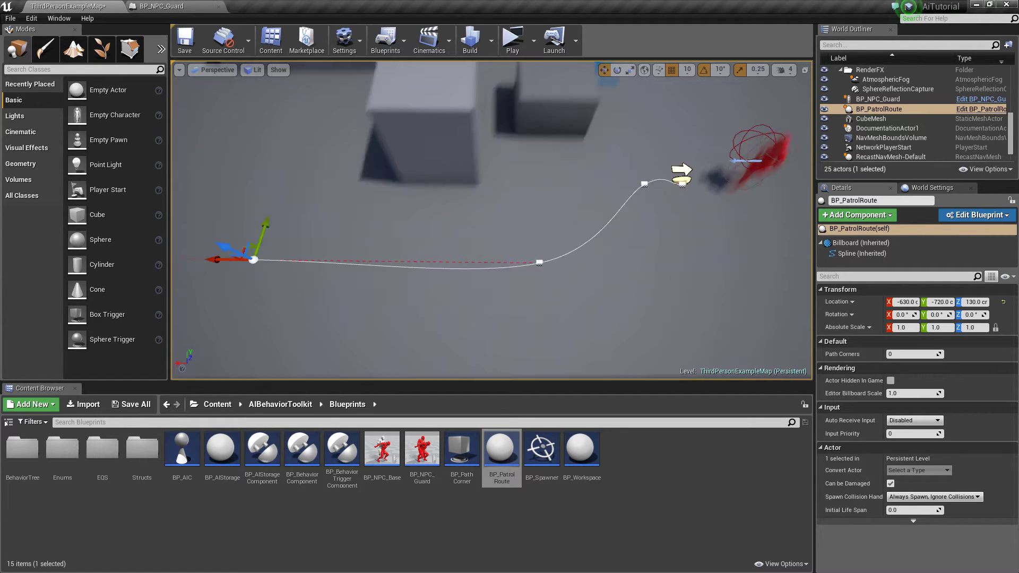
{"action": "right_click_drag", "start_coordinate": [449, 70], "coordinate": [347, 259]}
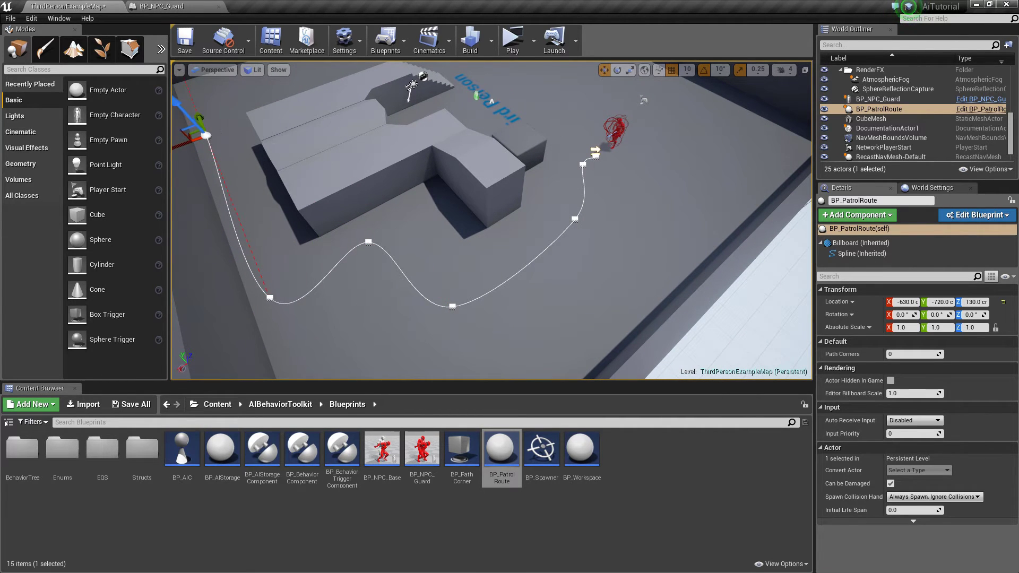
{"action": "right_click_drag", "start_coordinate": [348, 300], "coordinate": [348, 300]}
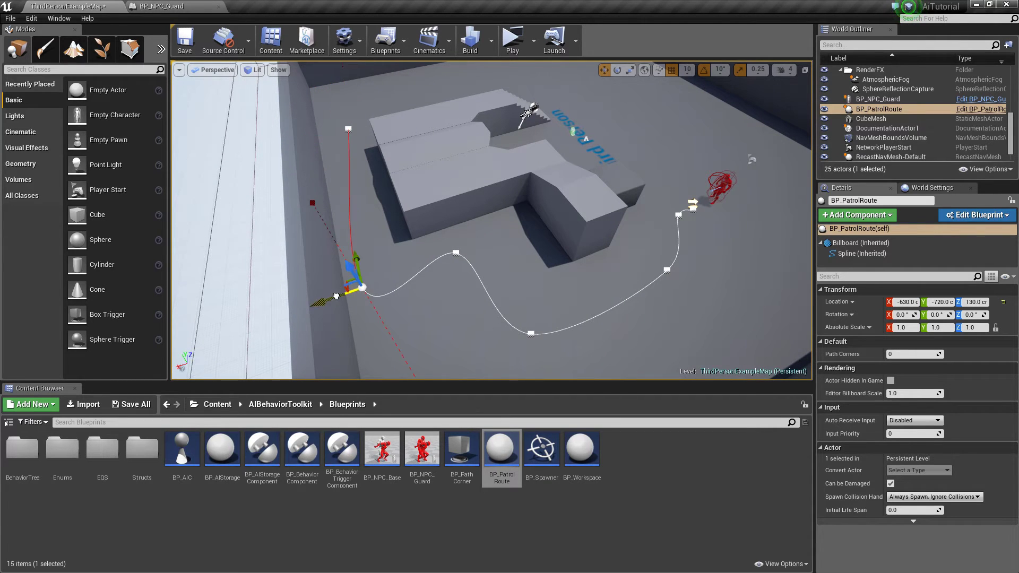
{"action": "scroll", "coordinate": [454, 255], "scroll_direction": "down", "scroll_amount": 5}
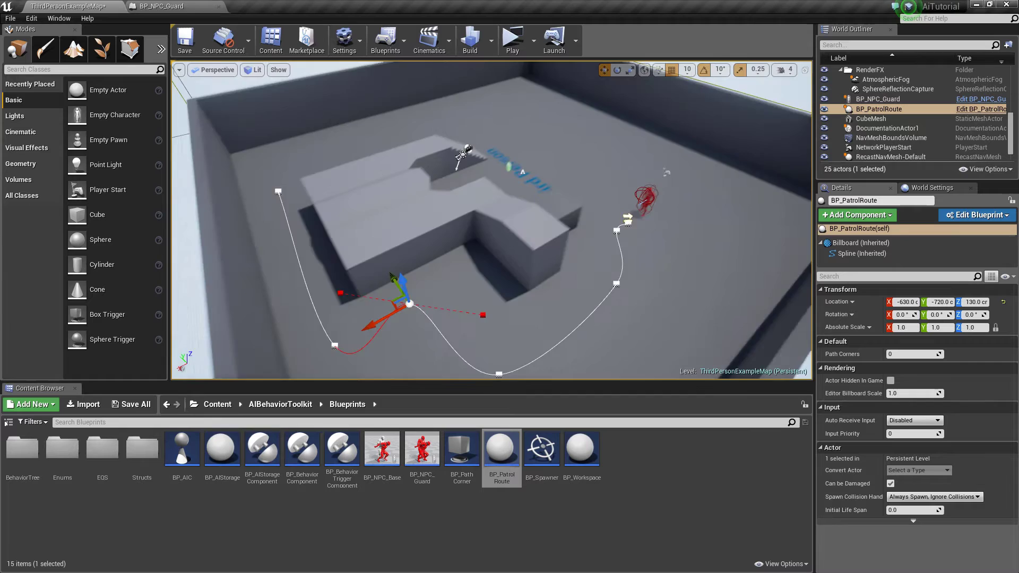
{"action": "scroll", "coordinate": [493, 220], "scroll_direction": "up", "scroll_amount": 5}
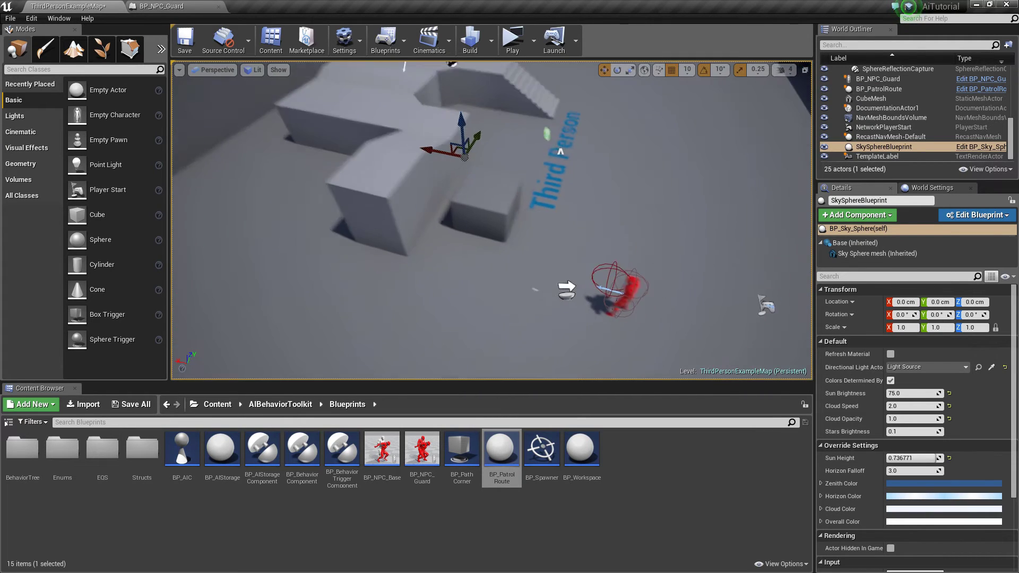
Assign BP_PatrolRoute as the placed guard's Patrol Route, save the level, and recheck it
{"action": "left_click", "coordinate": [594, 288]}
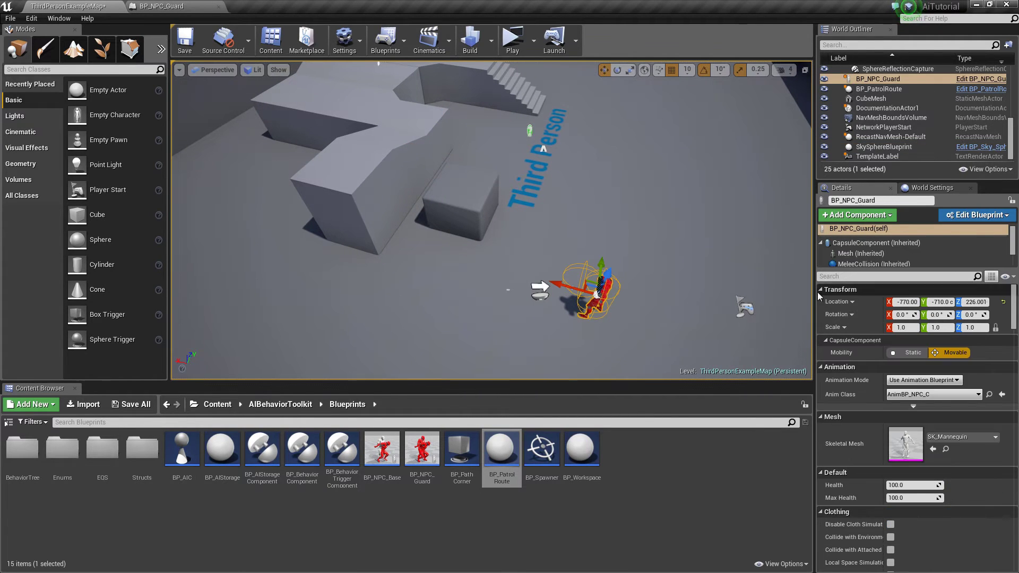
{"action": "scroll", "coordinate": [876, 254], "scroll_direction": "down", "scroll_amount": 2}
{"action": "left_click", "coordinate": [876, 250]}
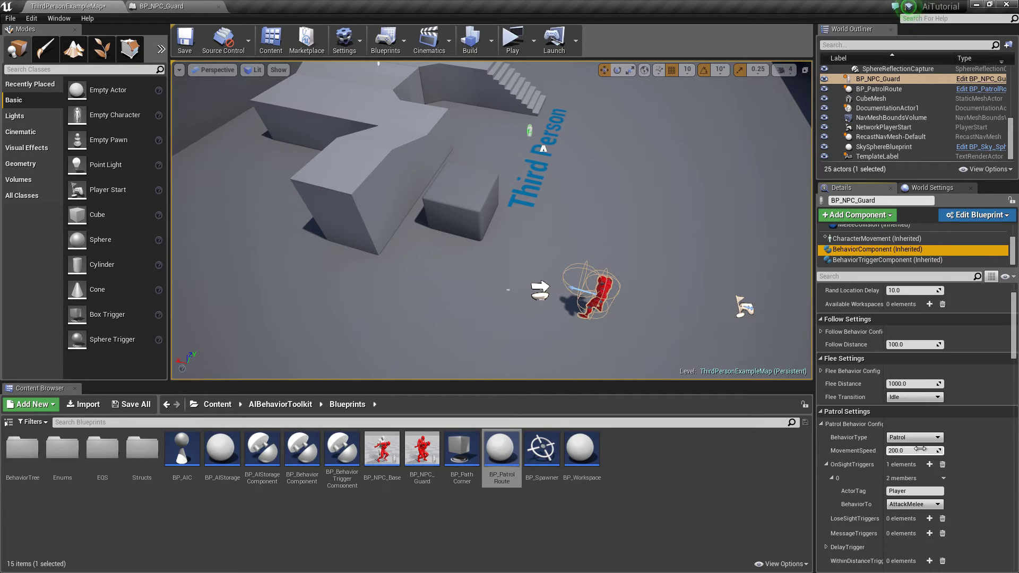
{"action": "scroll", "coordinate": [920, 450], "scroll_direction": "down", "scroll_amount": 2}
{"action": "scroll", "coordinate": [921, 452], "scroll_direction": "down", "scroll_amount": 2}
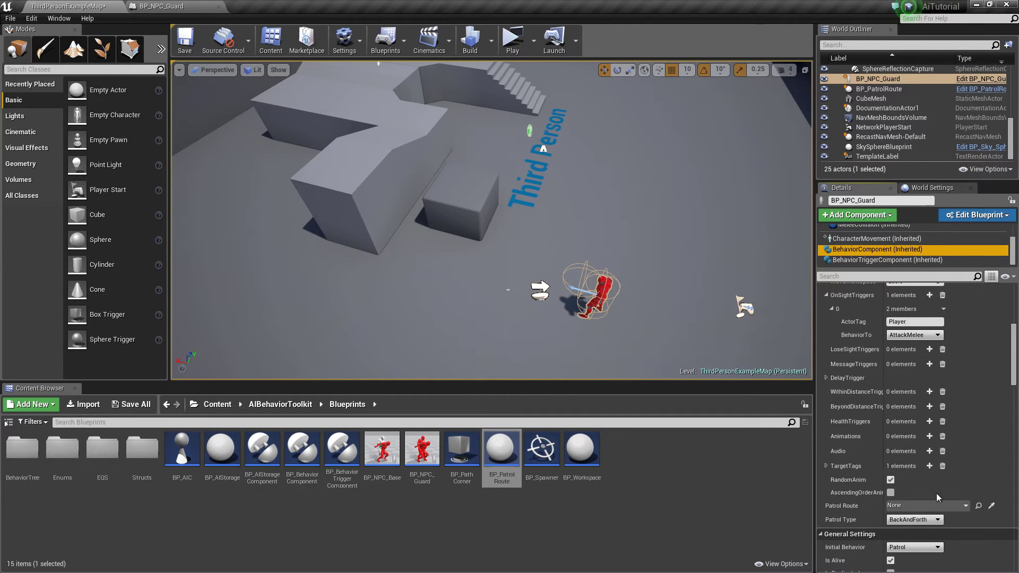
{"action": "left_click", "coordinate": [924, 505]}
{"action": "left_click", "coordinate": [893, 381]}
{"action": "scroll", "coordinate": [958, 438], "scroll_direction": "down", "scroll_amount": 2}
{"action": "scroll", "coordinate": [959, 438], "scroll_direction": "down", "scroll_amount": 2}
{"action": "scroll", "coordinate": [959, 439], "scroll_direction": "down", "scroll_amount": 2}
{"action": "scroll", "coordinate": [958, 439], "scroll_direction": "down", "scroll_amount": 1}
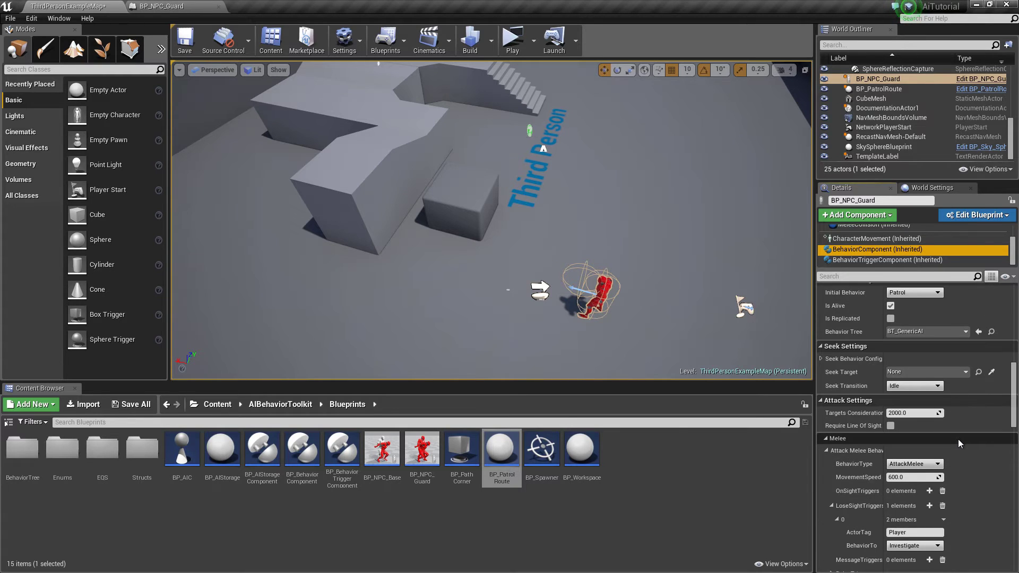
{"action": "left_click", "coordinate": [186, 41]}
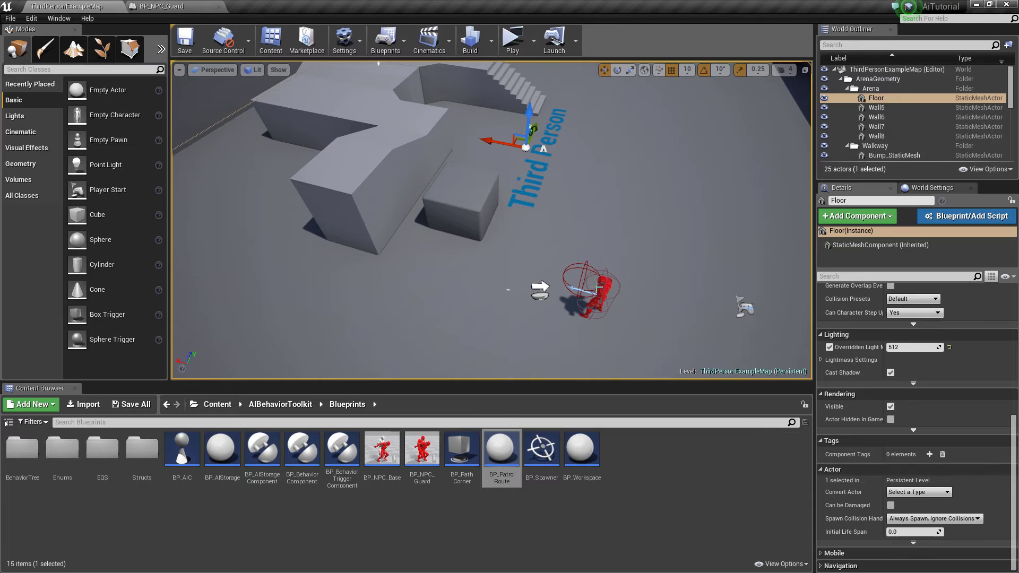
{"action": "left_click", "coordinate": [589, 288]}
{"action": "scroll", "coordinate": [891, 253], "scroll_direction": "down", "scroll_amount": 1}
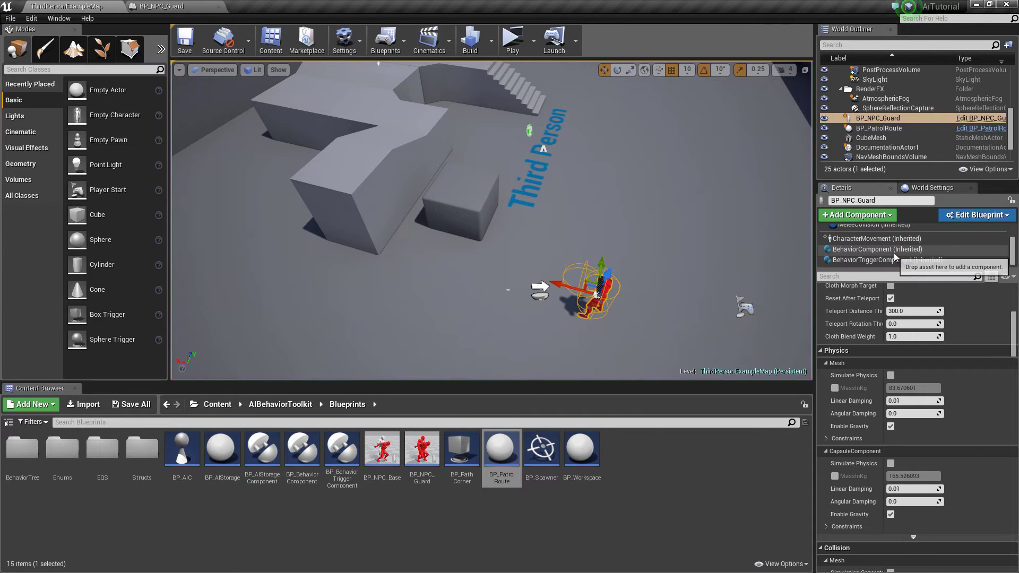
{"action": "left_click", "coordinate": [895, 250]}
{"action": "left_click", "coordinate": [507, 289]}
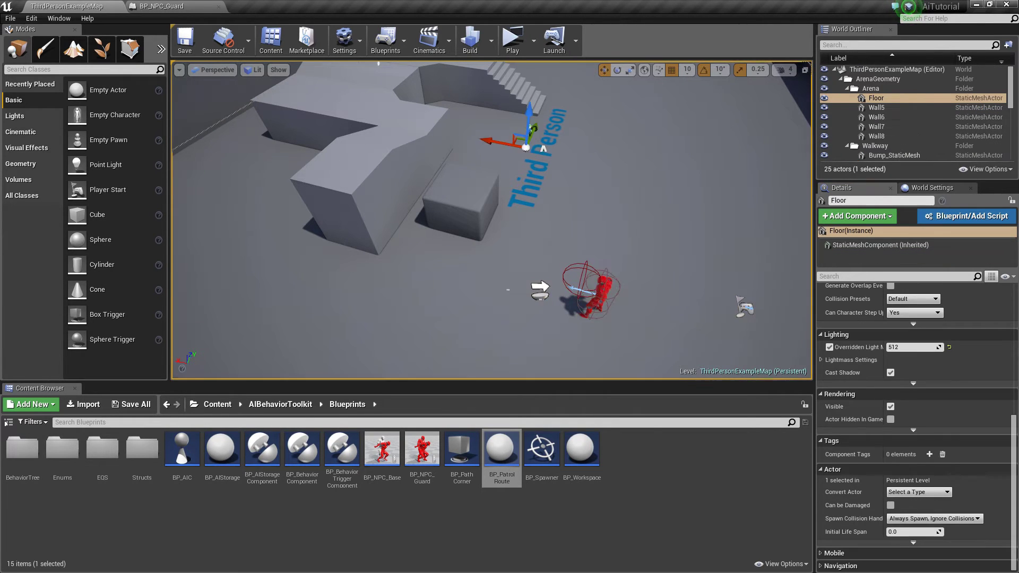
{"action": "right_click_drag", "start_coordinate": [507, 289], "coordinate": [508, 289]}
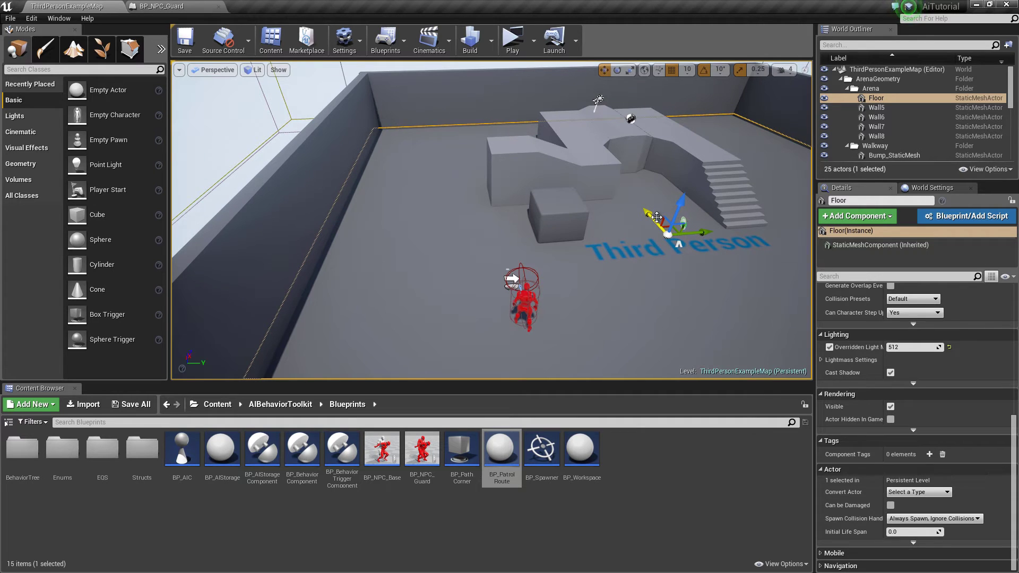
Play a standalone preview, running the player around while the red guard chases
{"action": "left_click", "coordinate": [512, 40]}
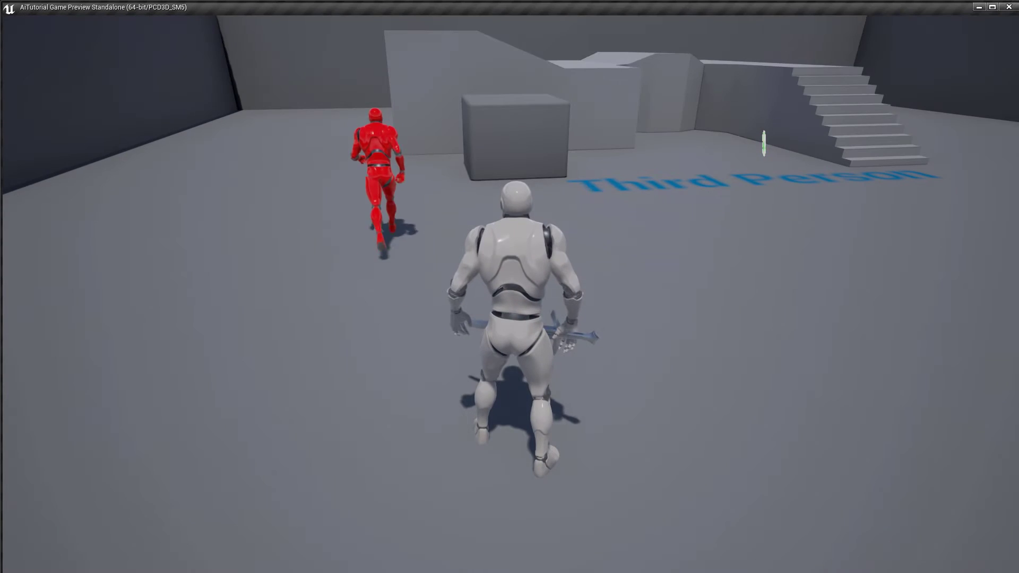
{"action": "key", "text": "w"}
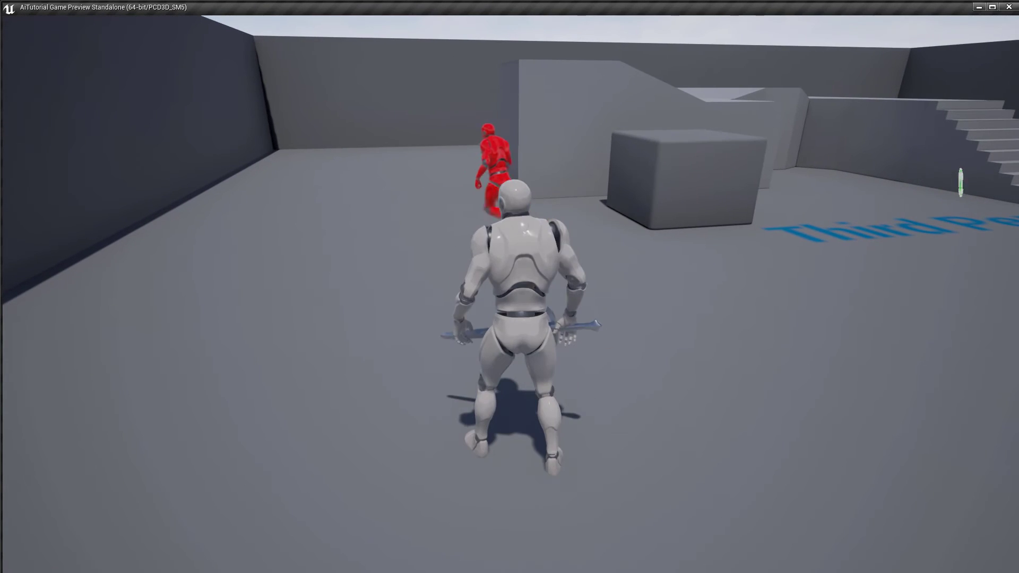
{"action": "key", "text": "w"}
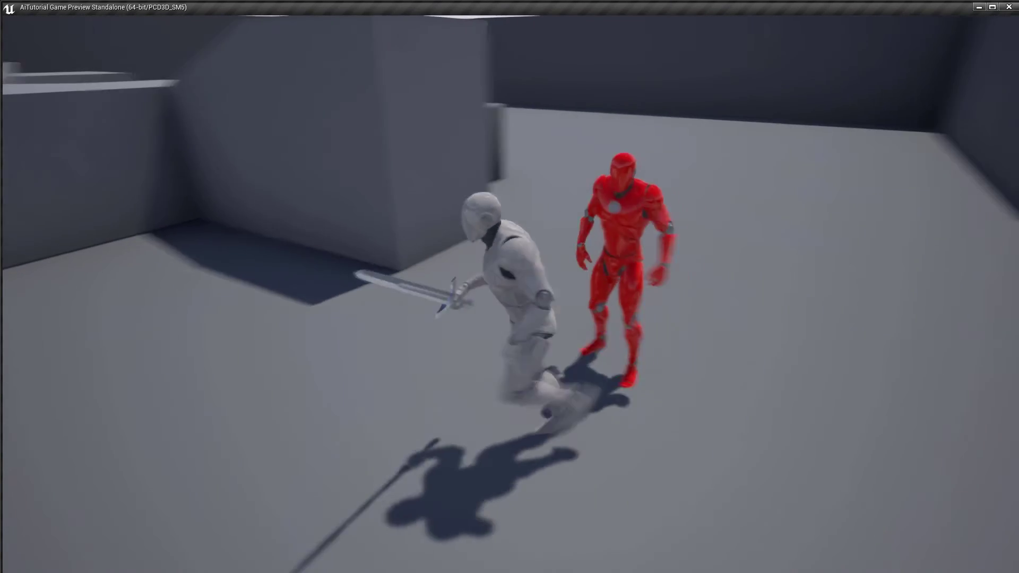
{"action": "key", "text": "w"}
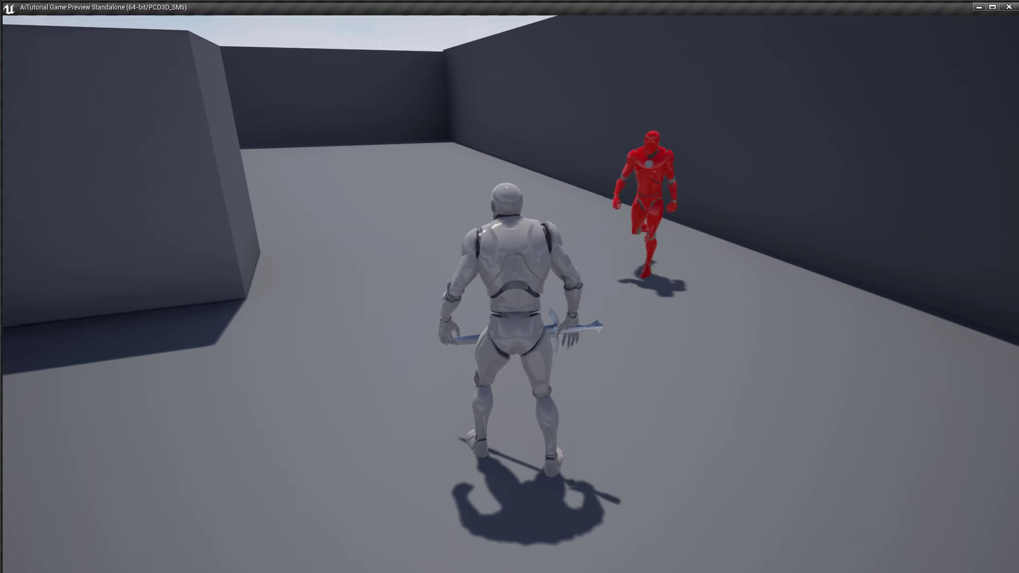
{"action": "key", "text": "w"}
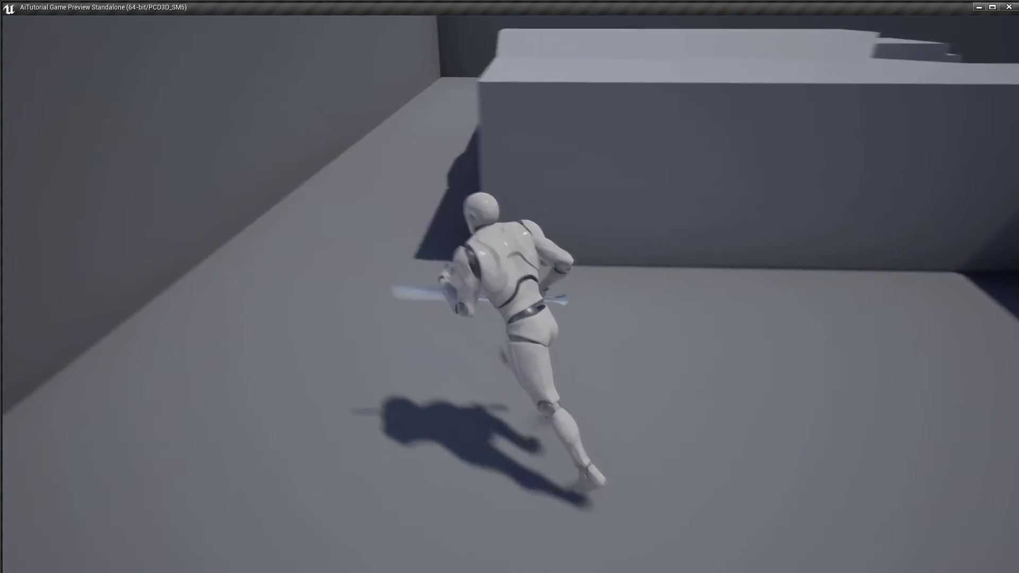
{"action": "key", "text": "w"}
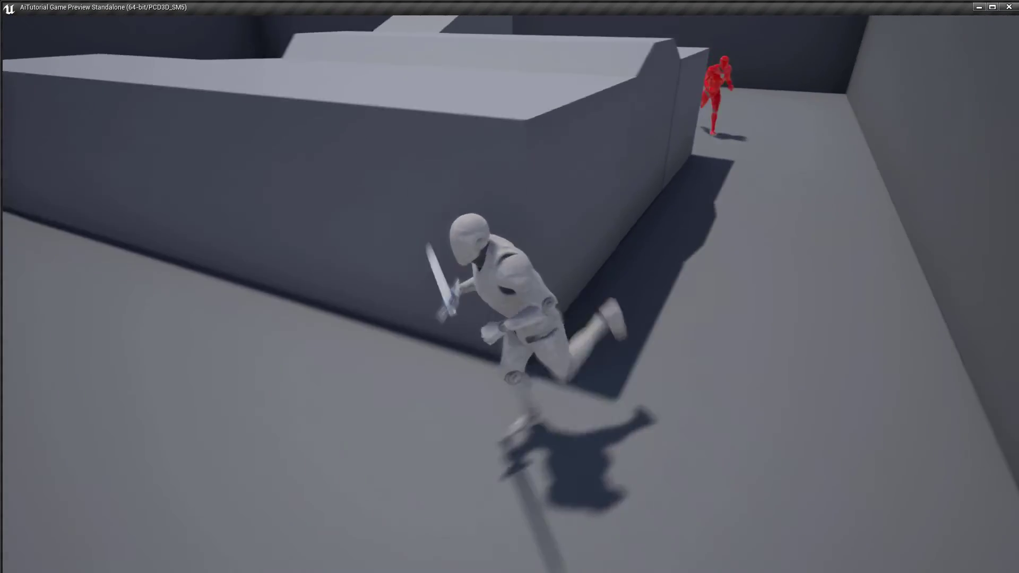
{"action": "key", "text": "w"}
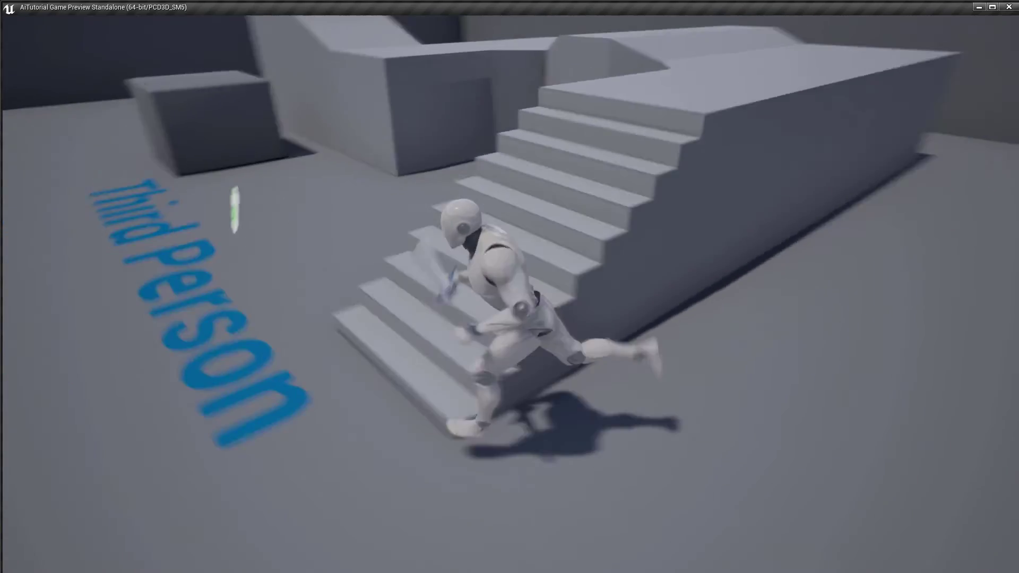
Turn on the gameplay debug overlay and fly the debug camera to locate the guard
{"action": "key", "text": "apostrophe"}
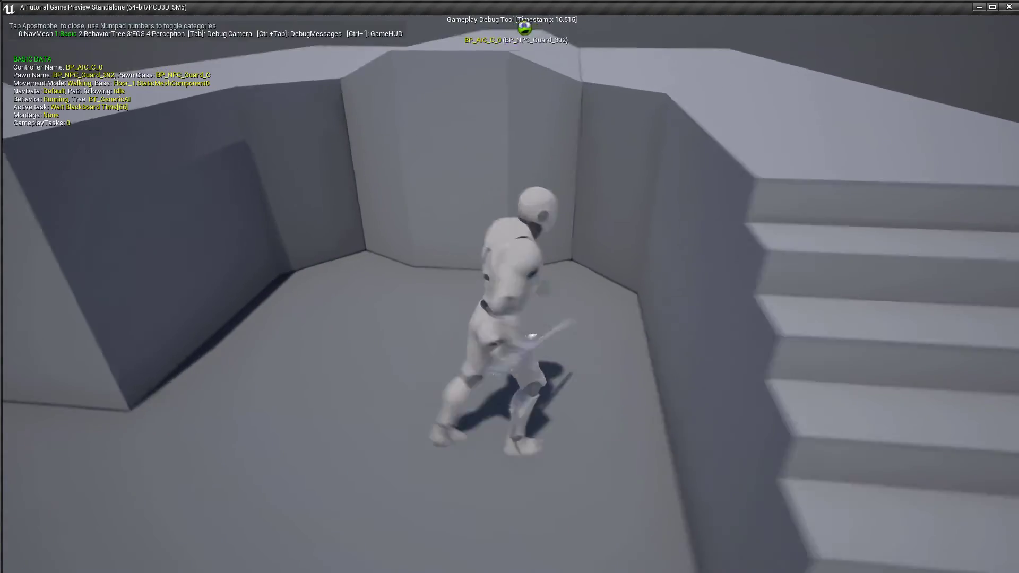
{"action": "key", "text": "w"}
{"action": "key", "text": "w"}
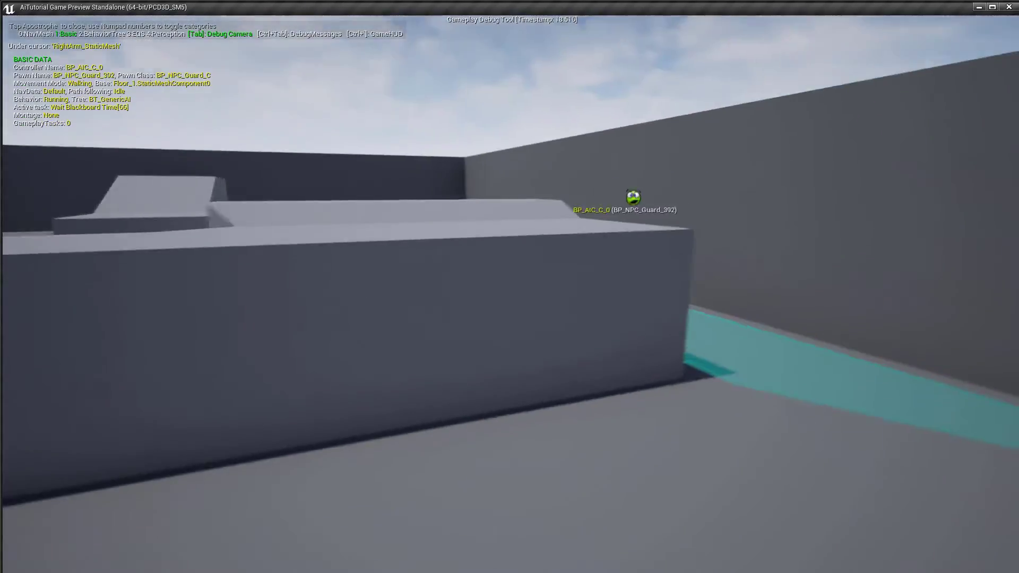
{"action": "key", "text": "w"}
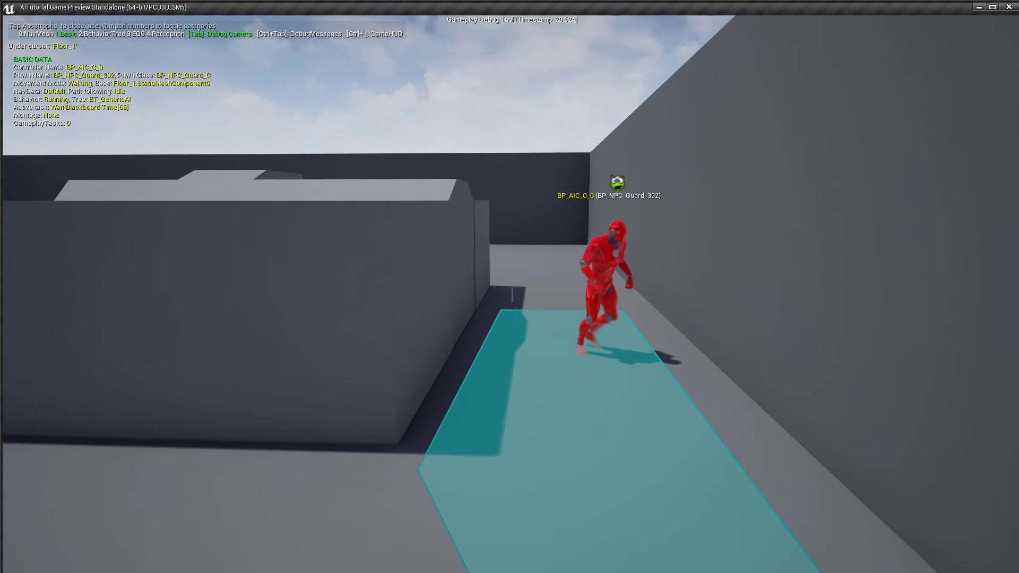
{"action": "key", "text": "s"}
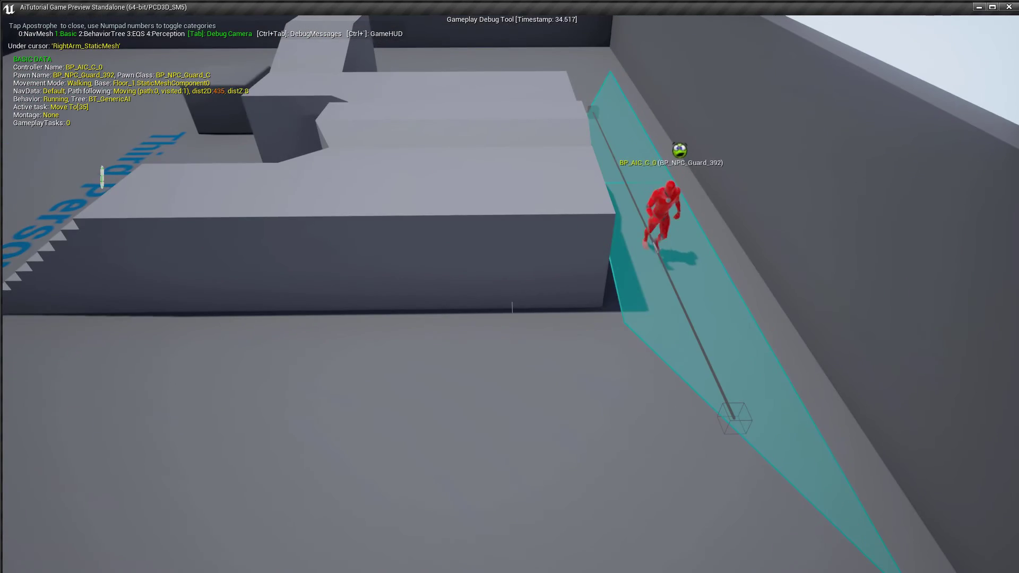
Back in the player's view, provoke the red guard, flee, then chase and attack it
{"action": "key", "text": "Tab"}
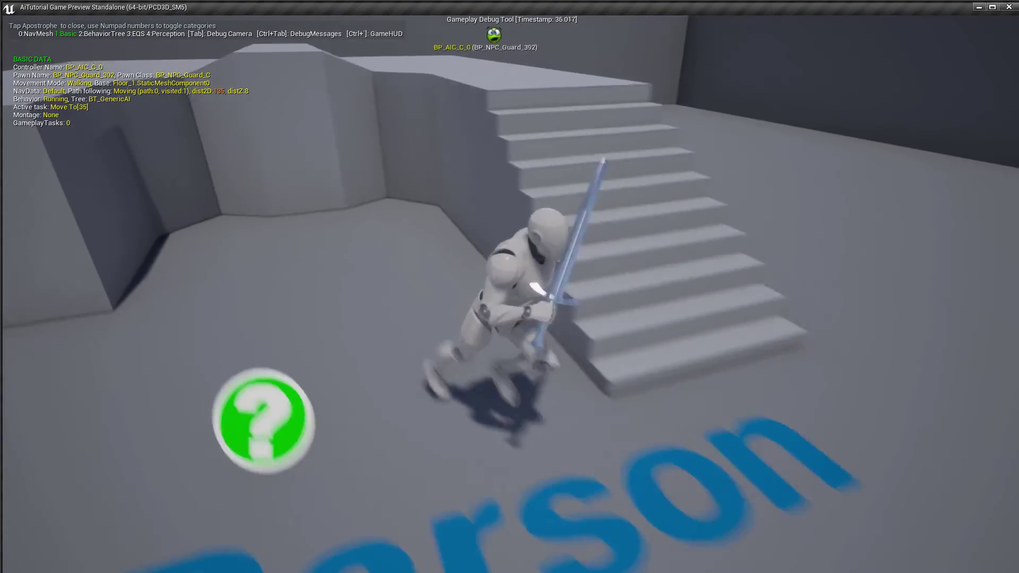
{"action": "key", "text": "w"}
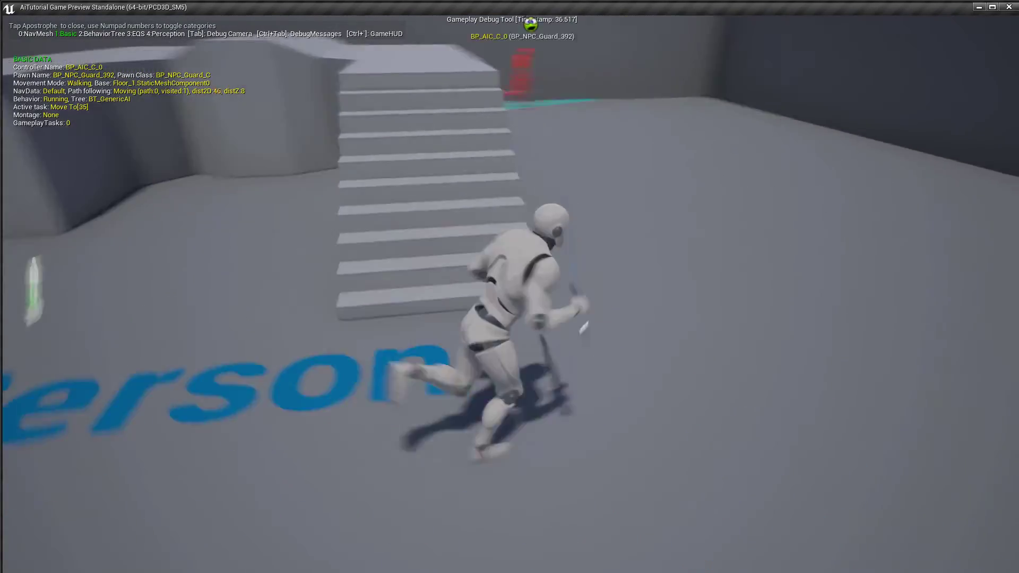
{"action": "key", "text": "w"}
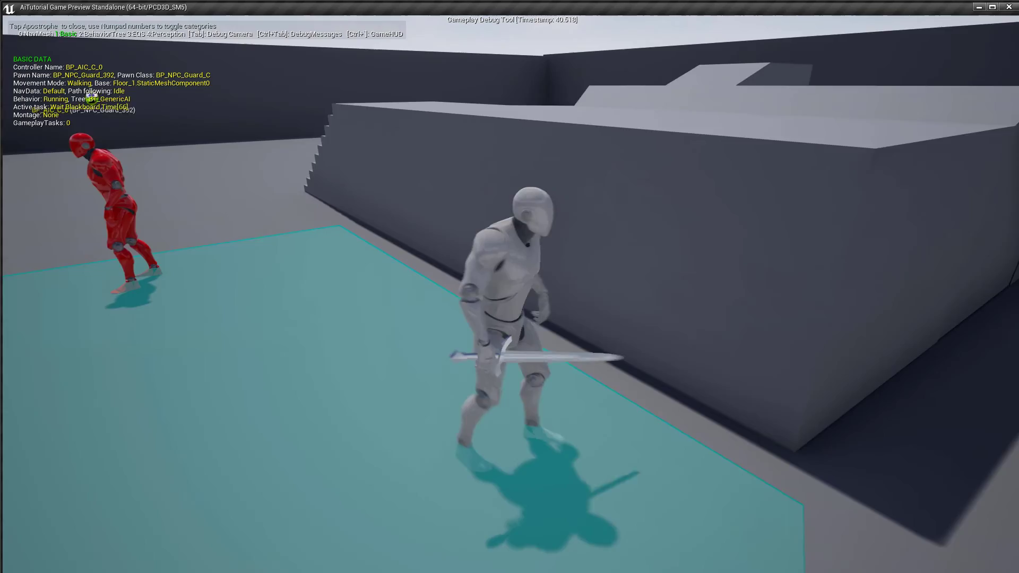
{"action": "key", "text": "w"}
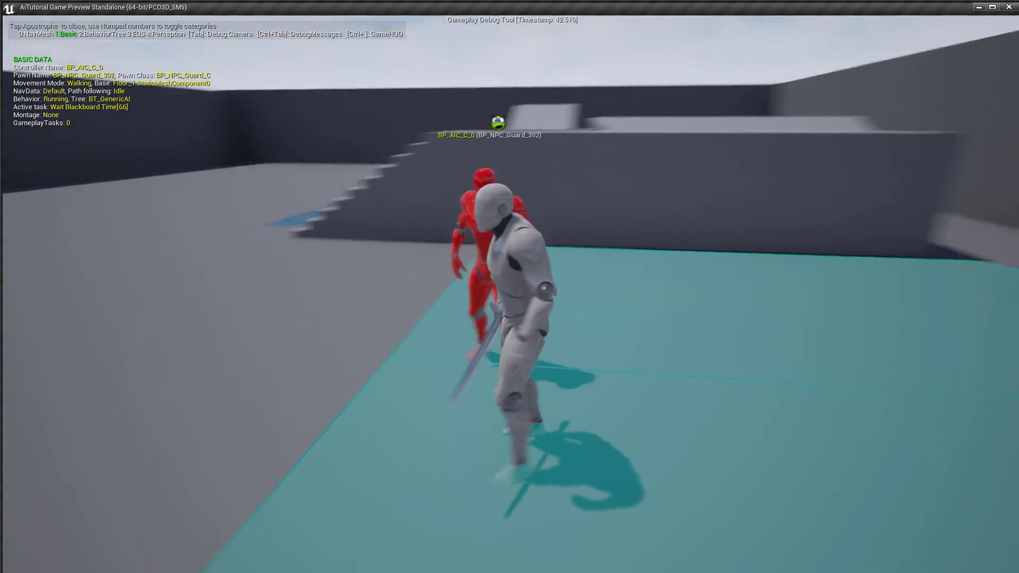
{"action": "key", "text": "w"}
{"action": "key", "text": "w"}
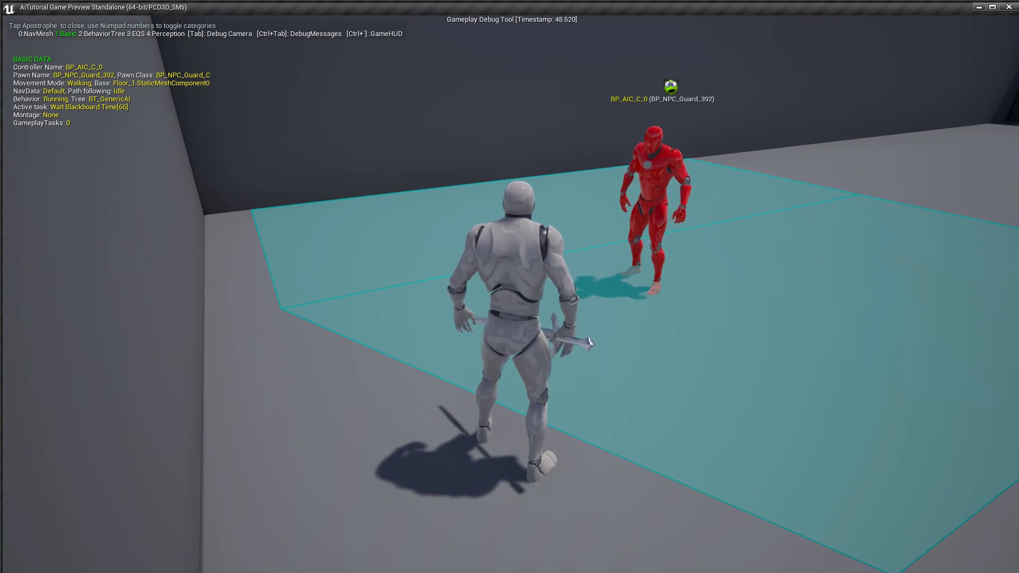
{"action": "key", "text": "w"}
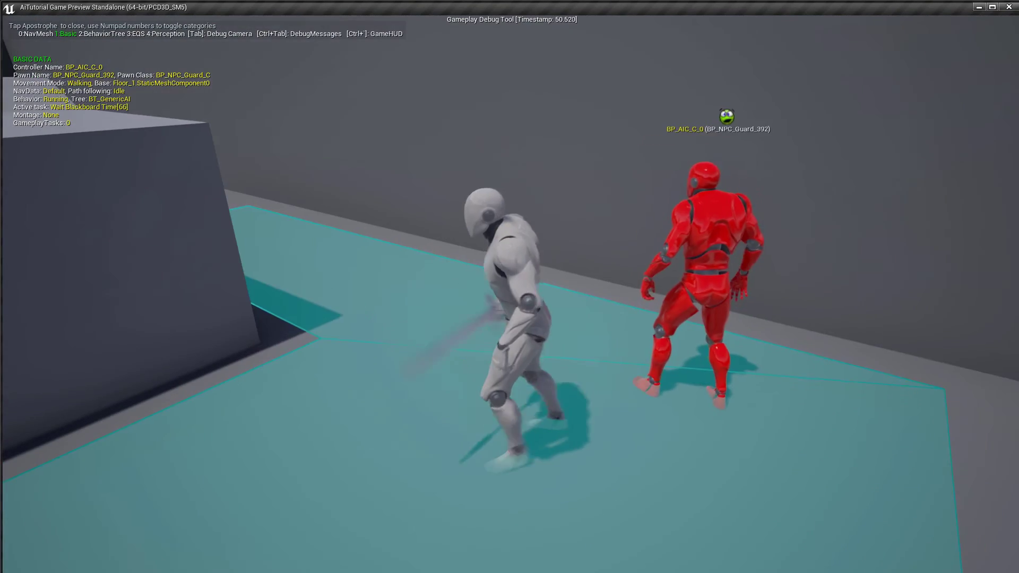
End the play test and select BehaviorComponent in the BP_NPC_Guard Blueprint
{"action": "key", "text": "Escape"}
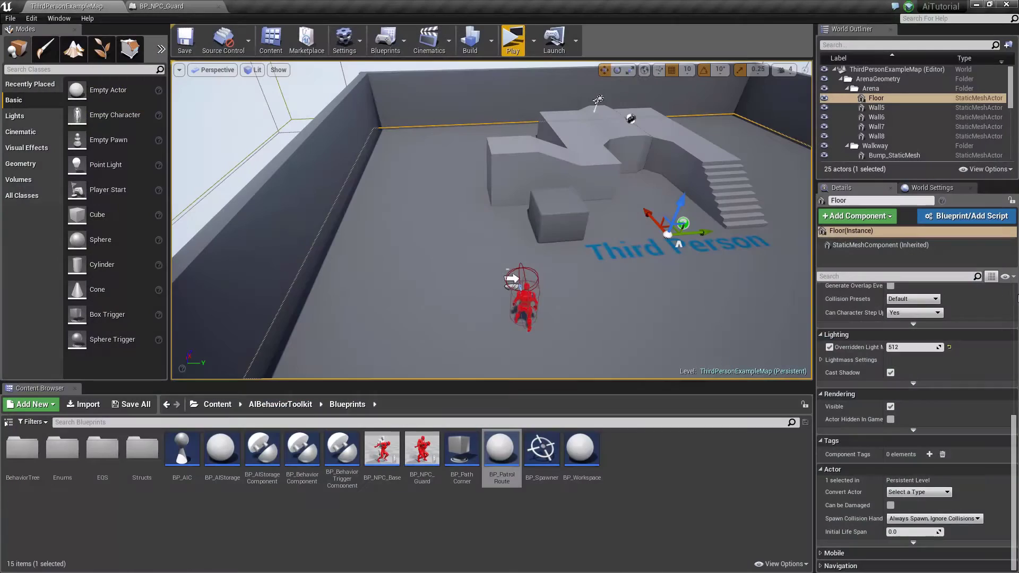
{"action": "left_click", "coordinate": [201, 5]}
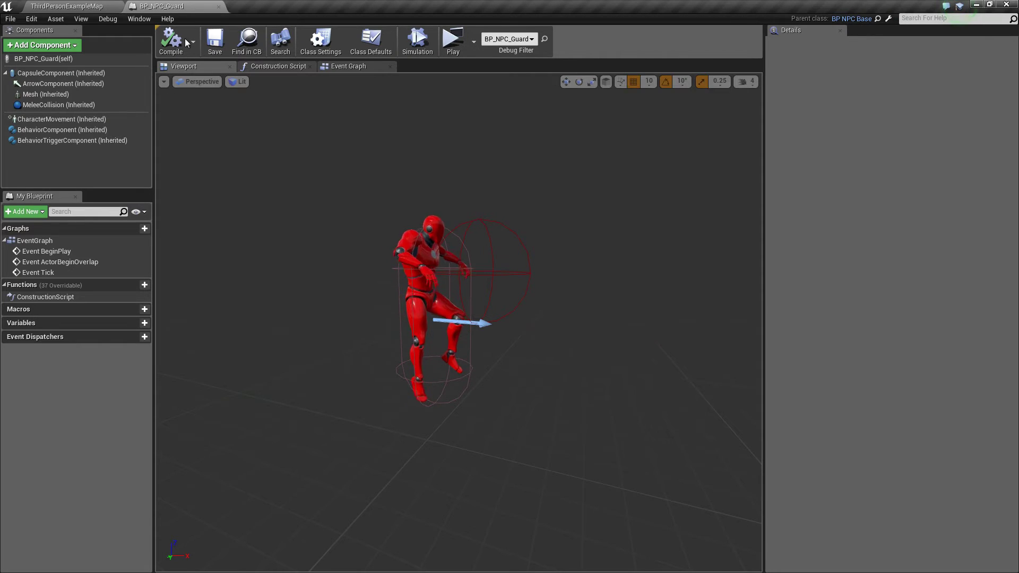
{"action": "left_click", "coordinate": [64, 130]}
{"action": "scroll", "coordinate": [886, 356], "scroll_direction": "down", "scroll_amount": 2}
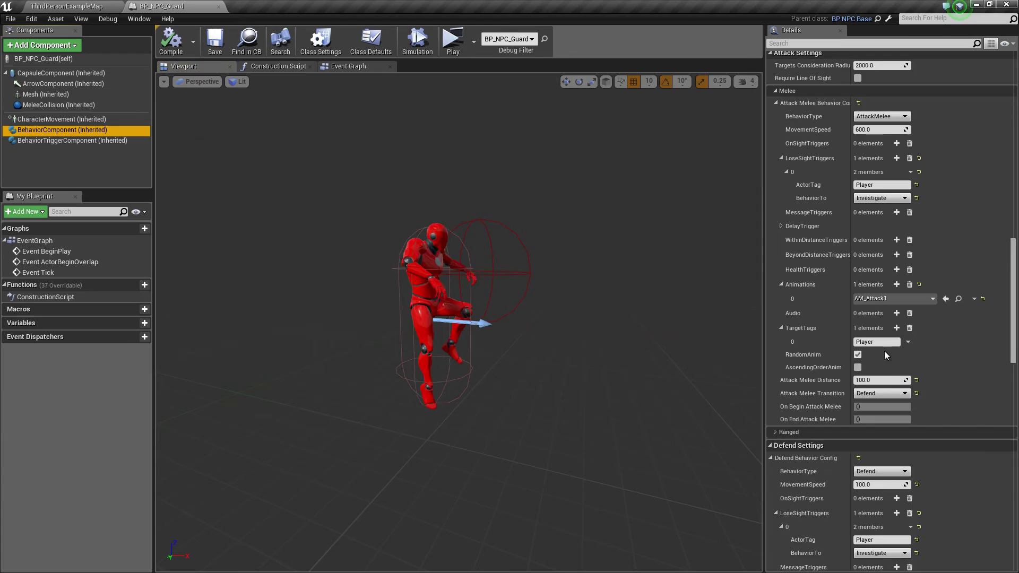
{"action": "scroll", "coordinate": [886, 355], "scroll_direction": "down", "scroll_amount": 3}
{"action": "scroll", "coordinate": [883, 347], "scroll_direction": "down", "scroll_amount": 3}
{"action": "scroll", "coordinate": [883, 346], "scroll_direction": "down", "scroll_amount": 3}
{"action": "scroll", "coordinate": [884, 345], "scroll_direction": "down", "scroll_amount": 2}
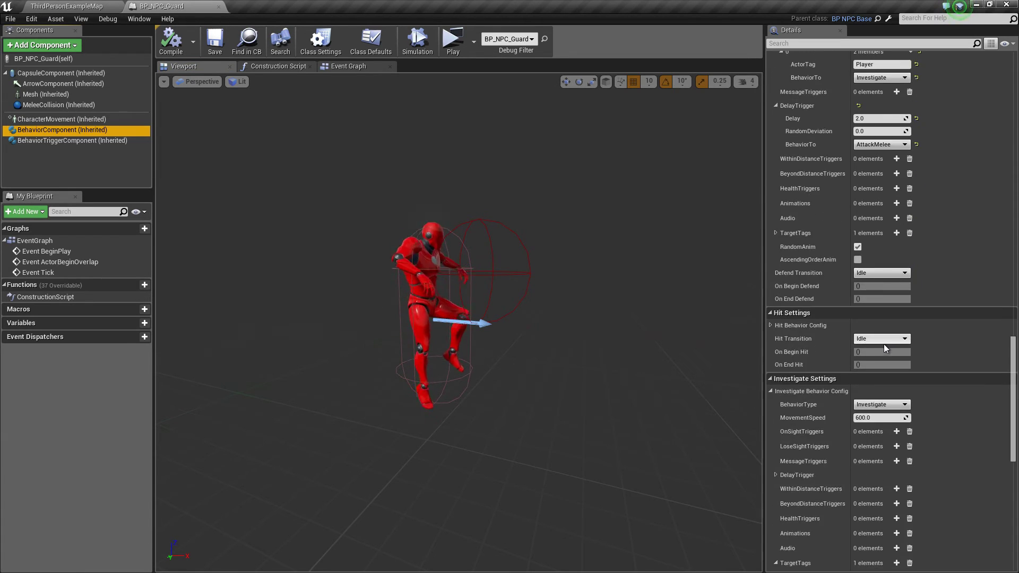
{"action": "scroll", "coordinate": [884, 345], "scroll_direction": "down", "scroll_amount": 2}
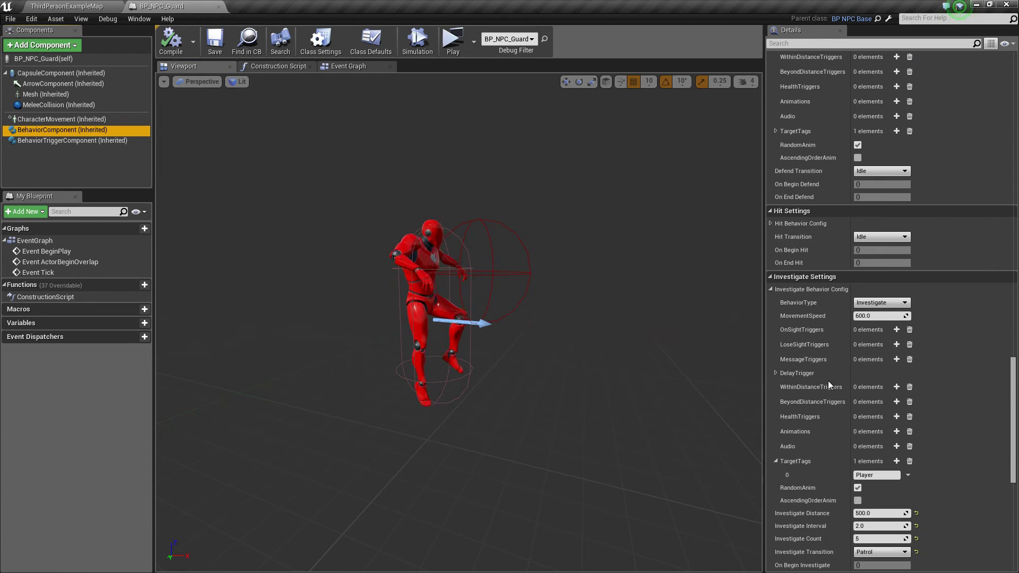
{"action": "scroll", "coordinate": [839, 346], "scroll_direction": "down", "scroll_amount": 1}
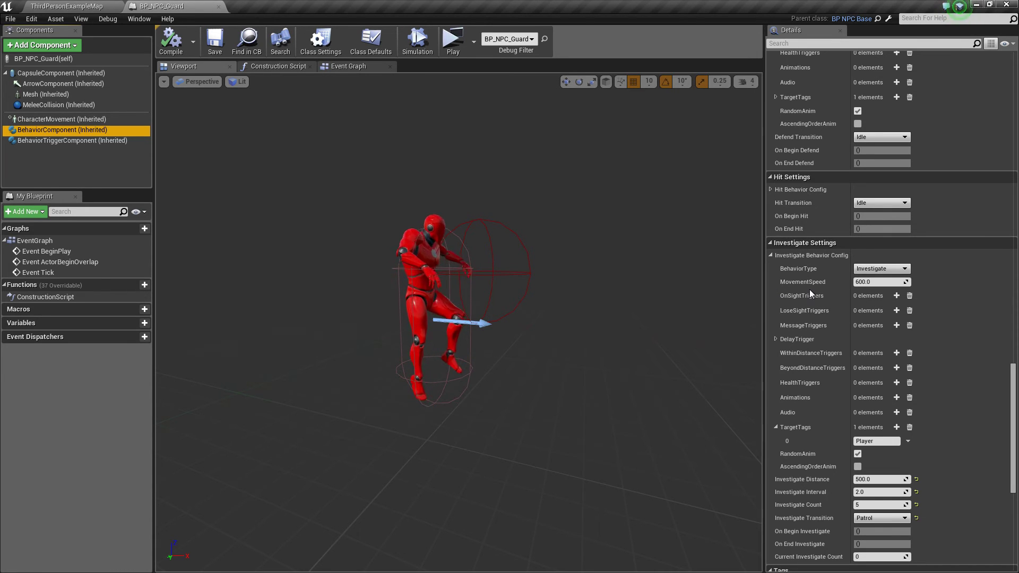
Add an Investigate on-sight trigger with ActorTag Player that switches to AttackMelee
{"action": "left_click", "coordinate": [896, 296]}
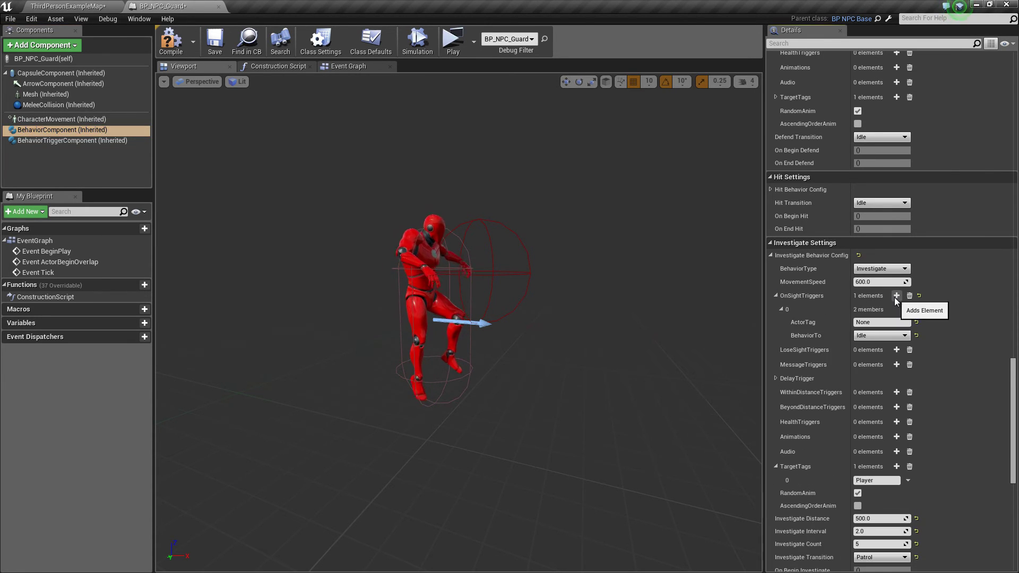
{"action": "left_click", "coordinate": [885, 321]}
{"action": "type", "text": "Player"}
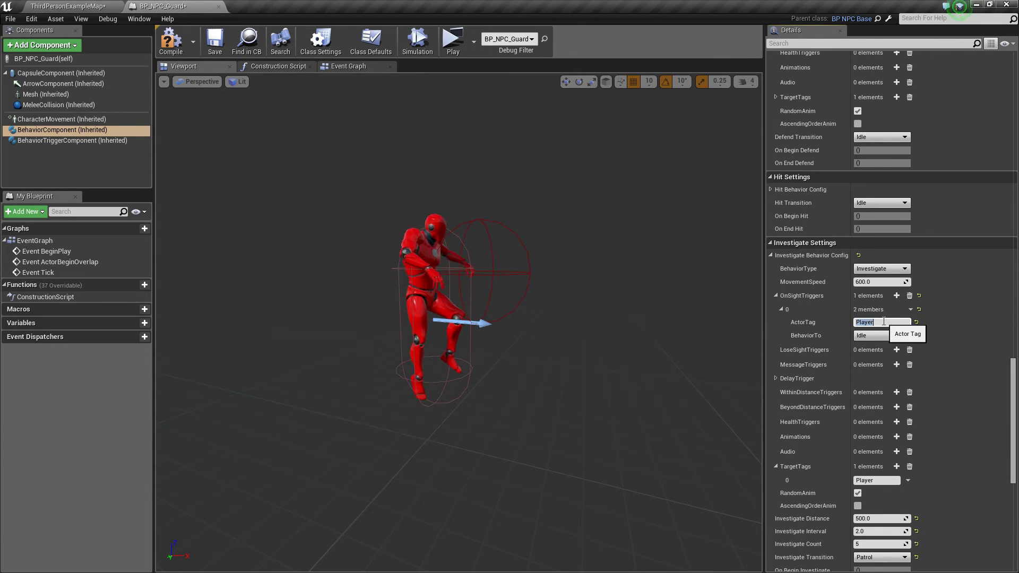
{"action": "left_click", "coordinate": [861, 337]}
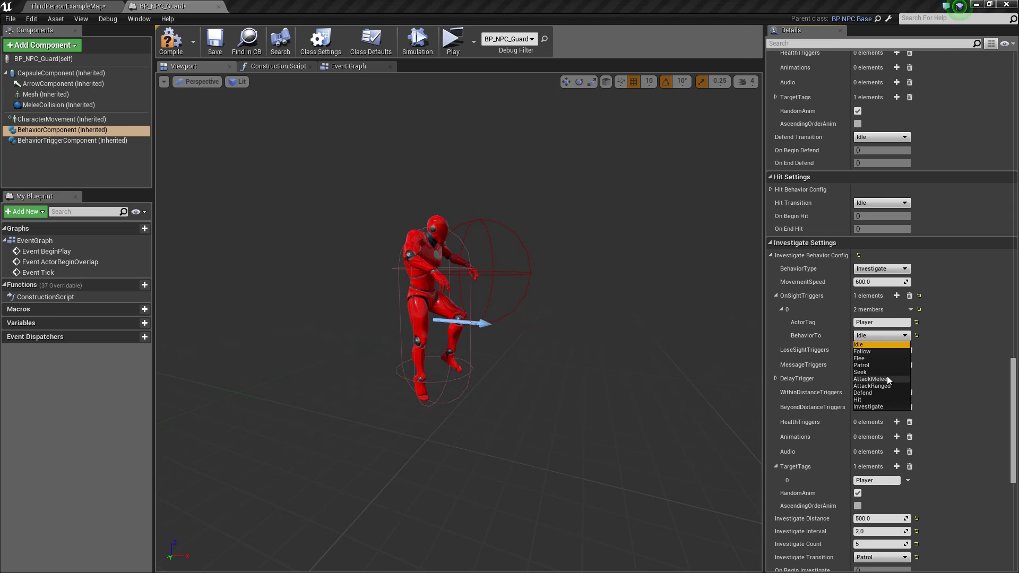
{"action": "left_click", "coordinate": [887, 378]}
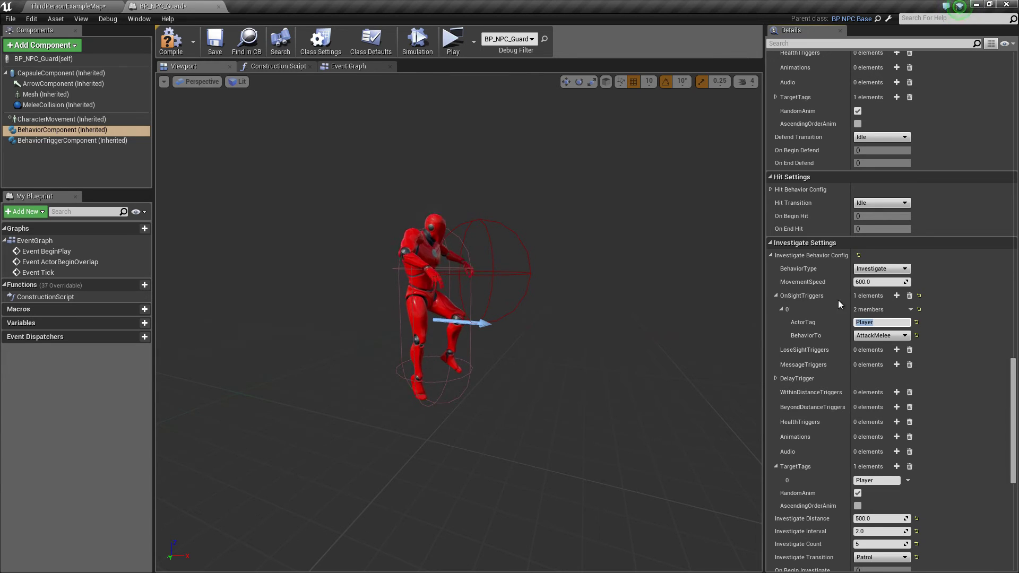
Compile BP_NPC_Guard and start a play test from the level map
{"action": "left_click", "coordinate": [170, 40]}
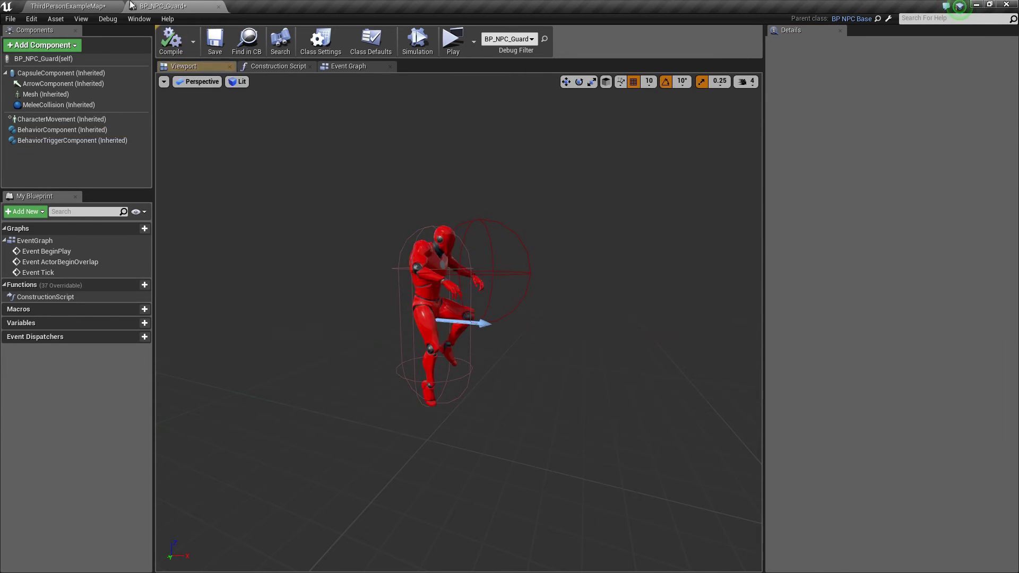
{"action": "left_click", "coordinate": [68, 5]}
{"action": "left_click", "coordinate": [514, 40]}
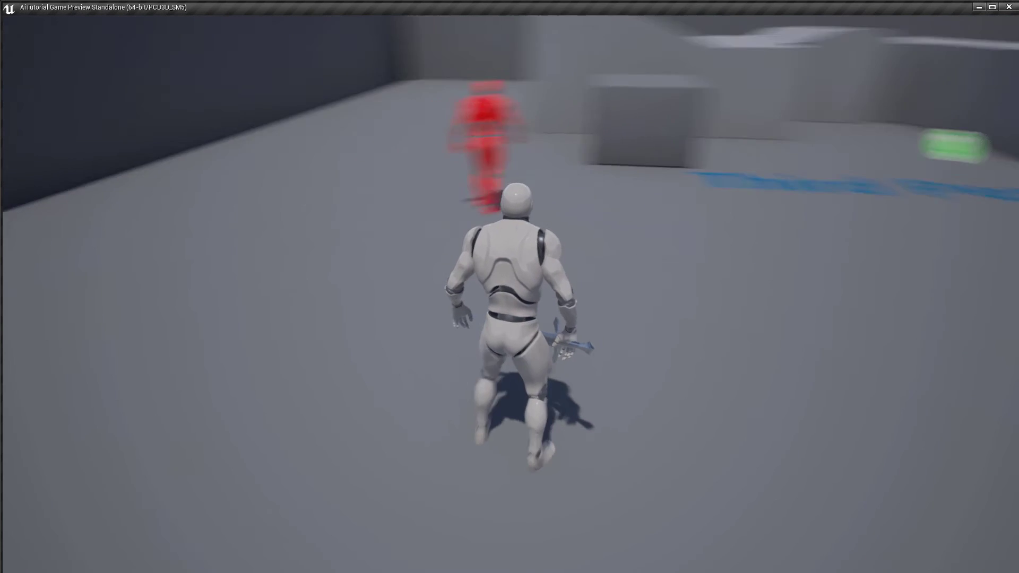
Walk toward the guard and toggle the AI debug overlay and free debug camera
{"action": "key", "text": "w"}
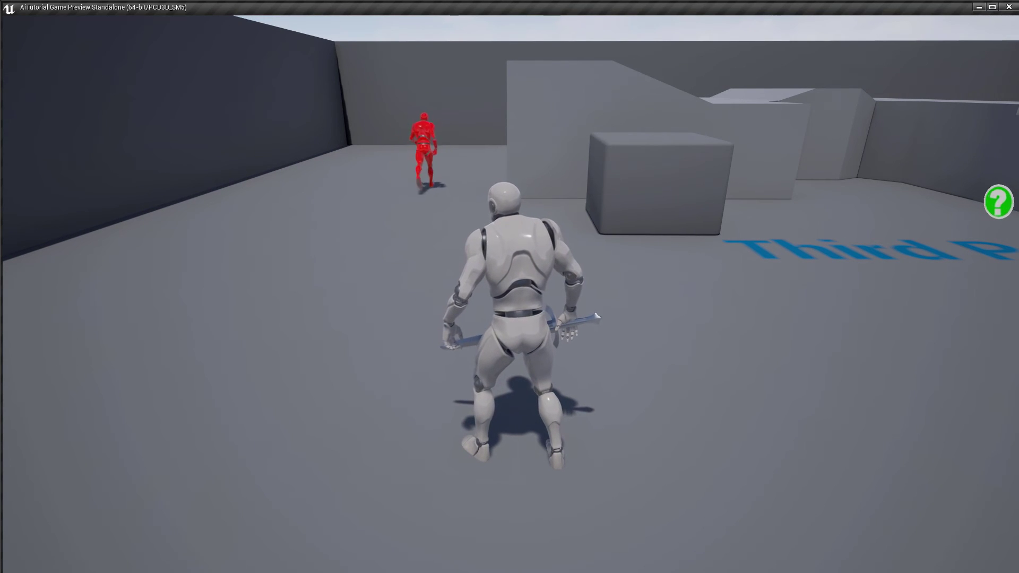
{"action": "key", "text": "apostrophe"}
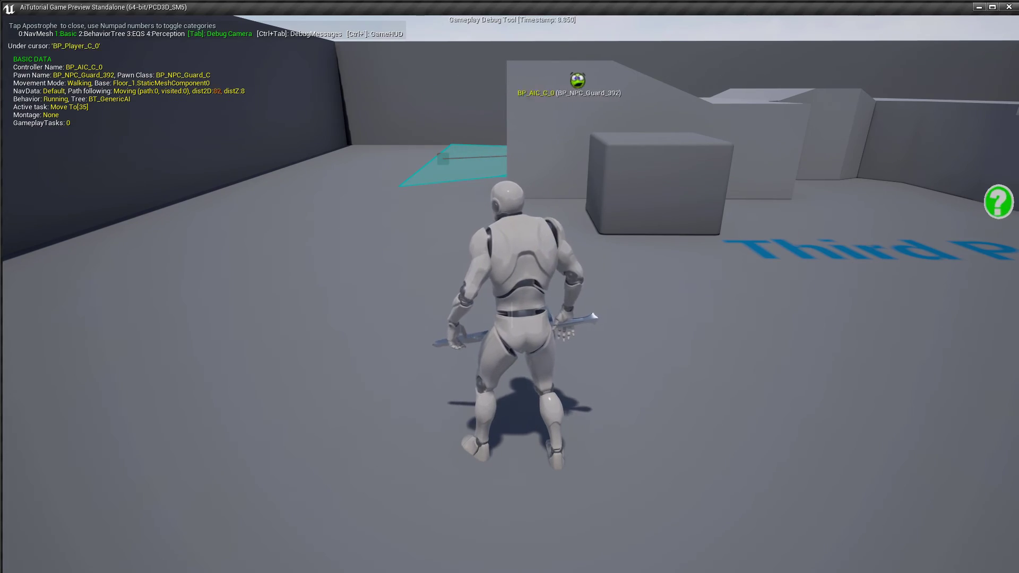
{"action": "key", "text": "Tab"}
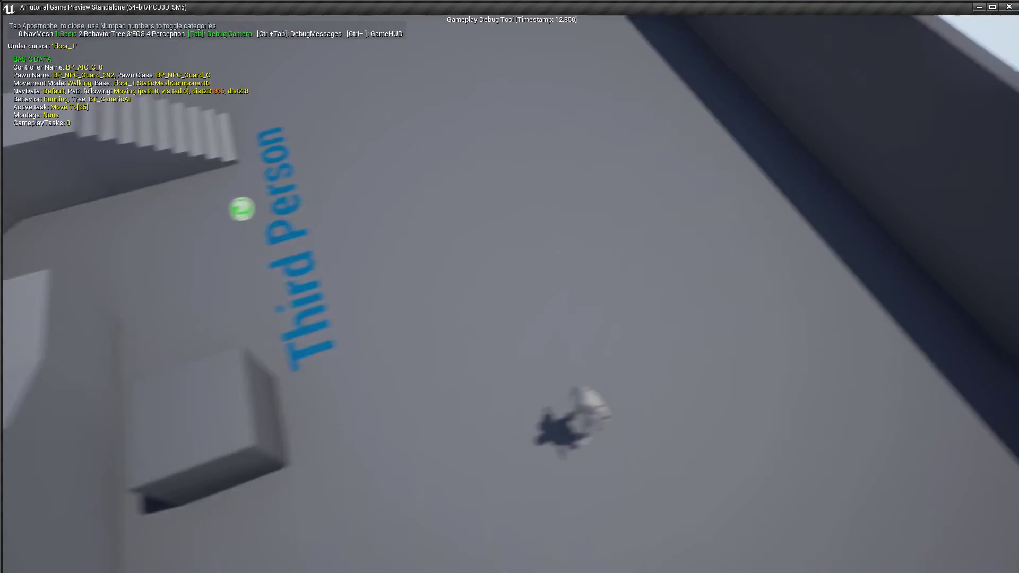
{"action": "key", "text": "Tab"}
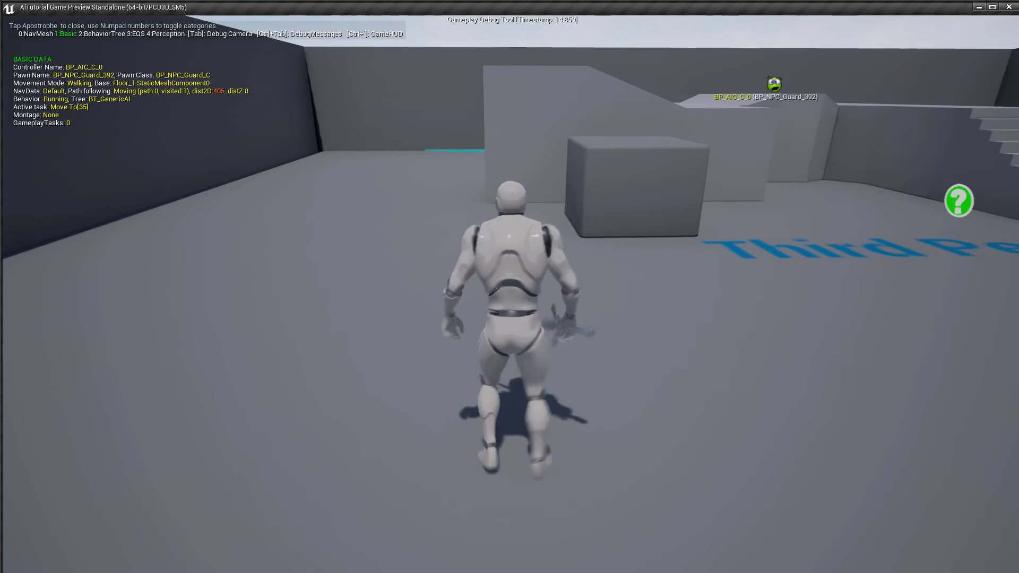
Run past the sword-swinging guard, lose it, and watch it investigate from the debug camera
{"action": "key", "text": "w"}
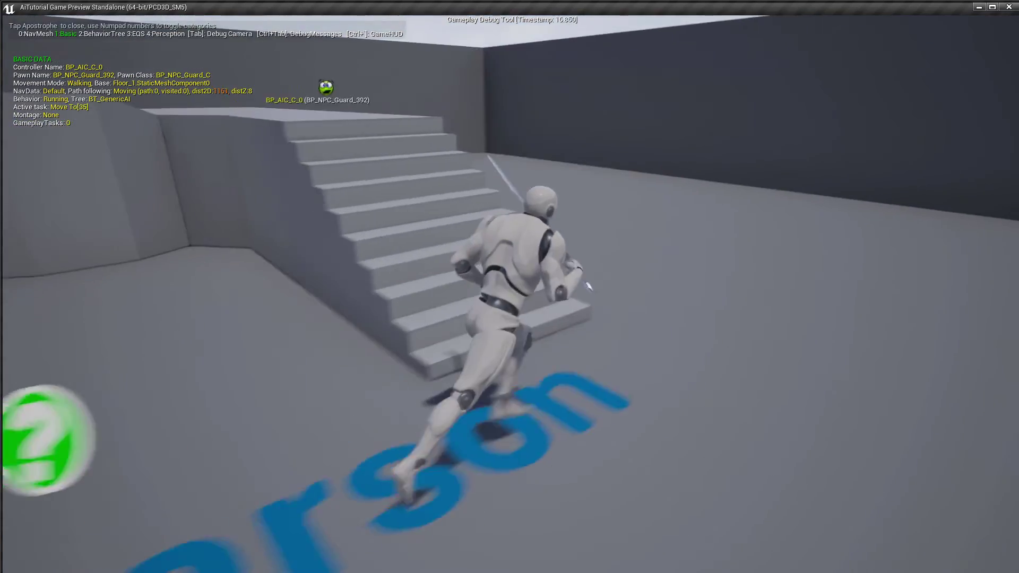
{"action": "key", "text": "w"}
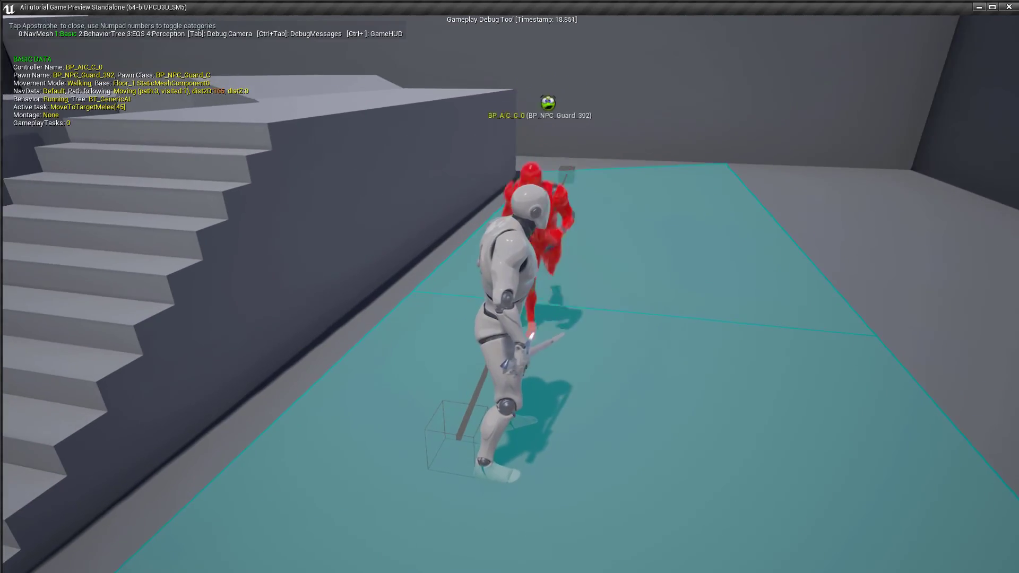
{"action": "key", "text": "w"}
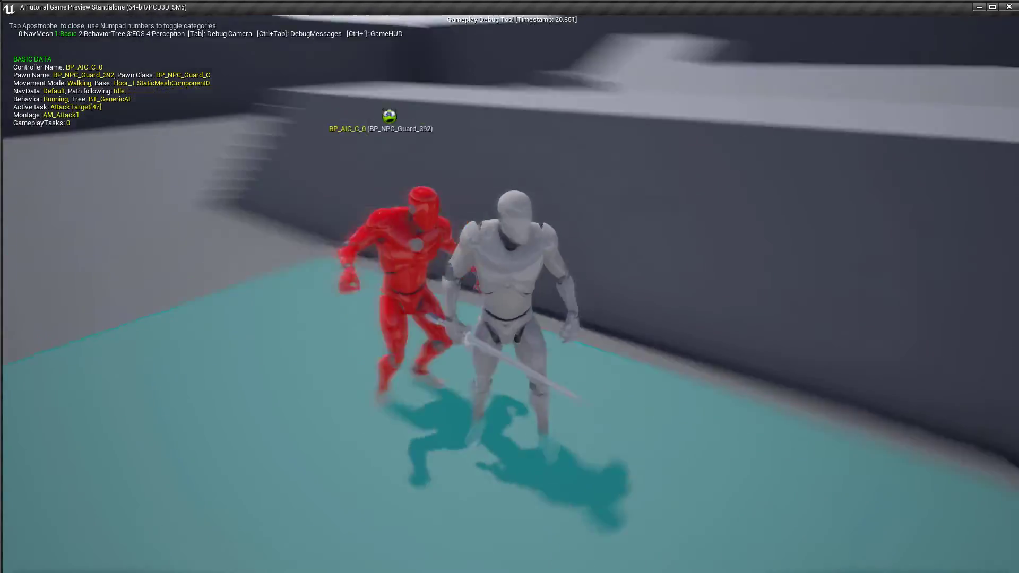
{"action": "key", "text": "w"}
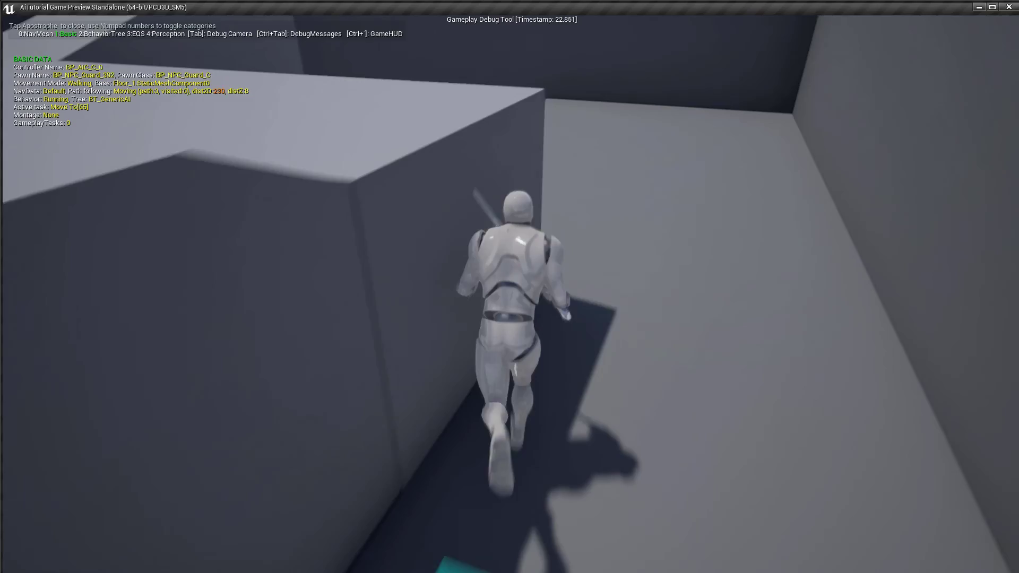
{"action": "key", "text": "w"}
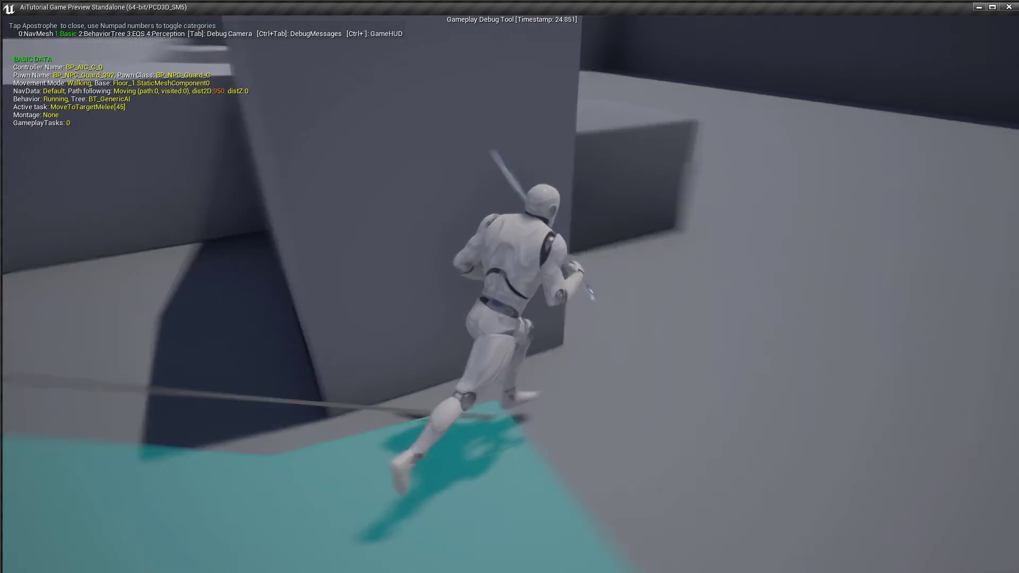
{"action": "key", "text": "w"}
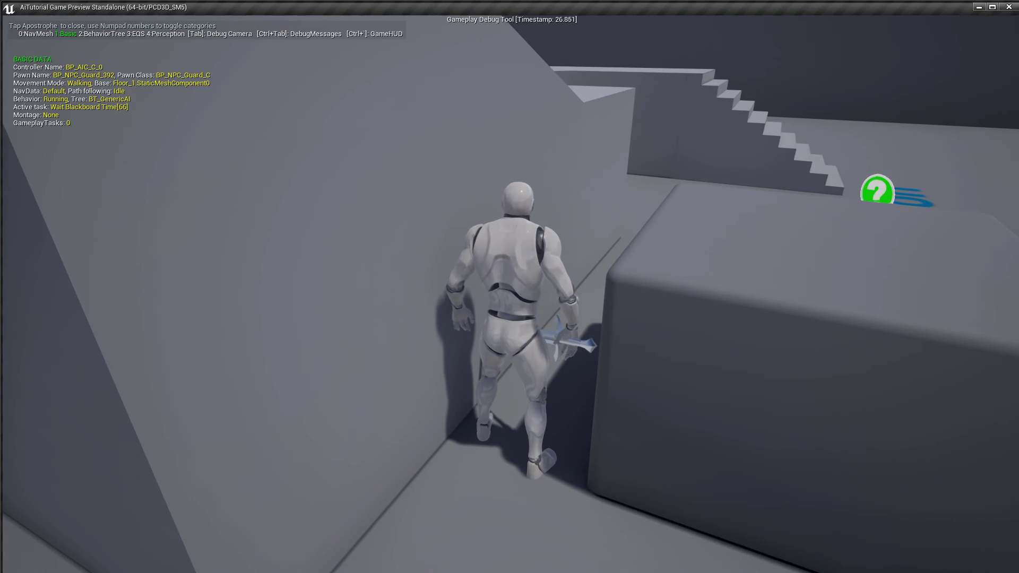
{"action": "key", "text": "Tab"}
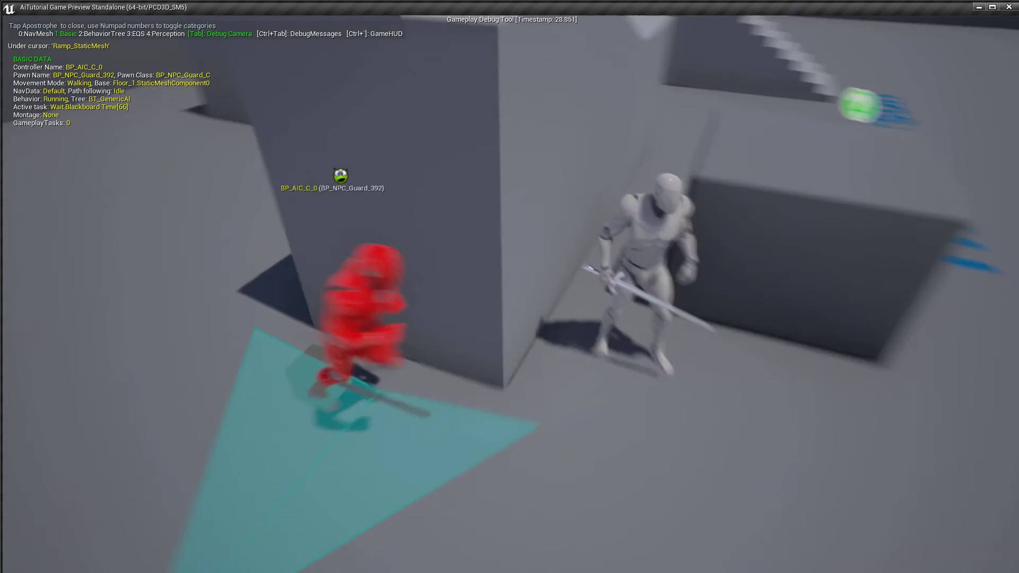
{"action": "key", "text": "s"}
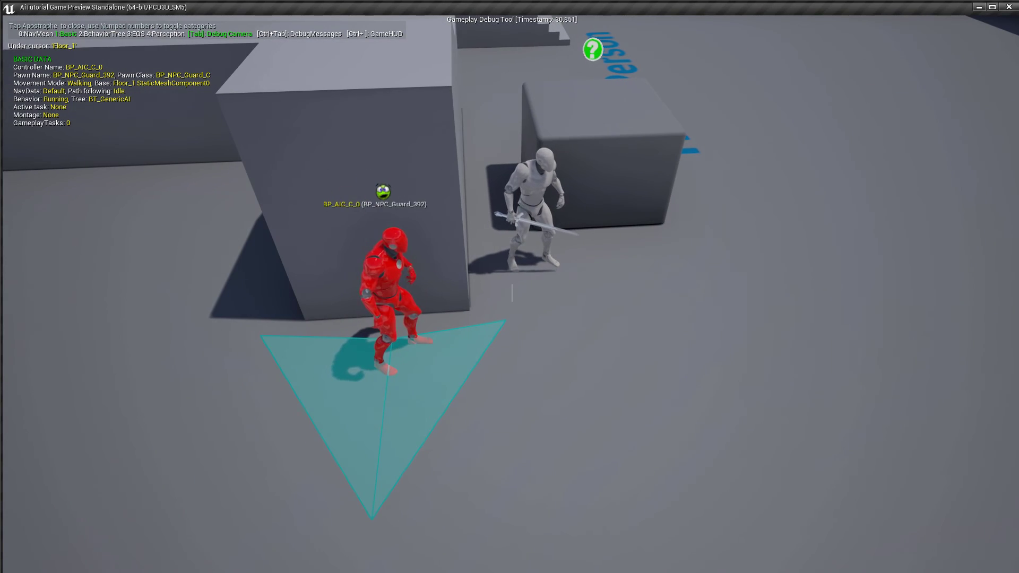
{"action": "key", "text": "Tab"}
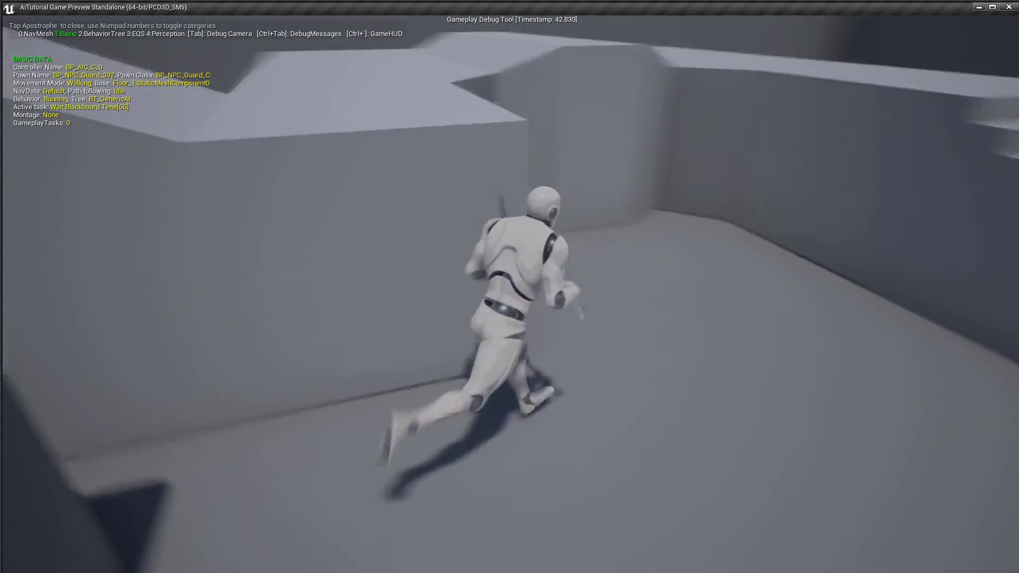
{"action": "key", "text": "Tab"}
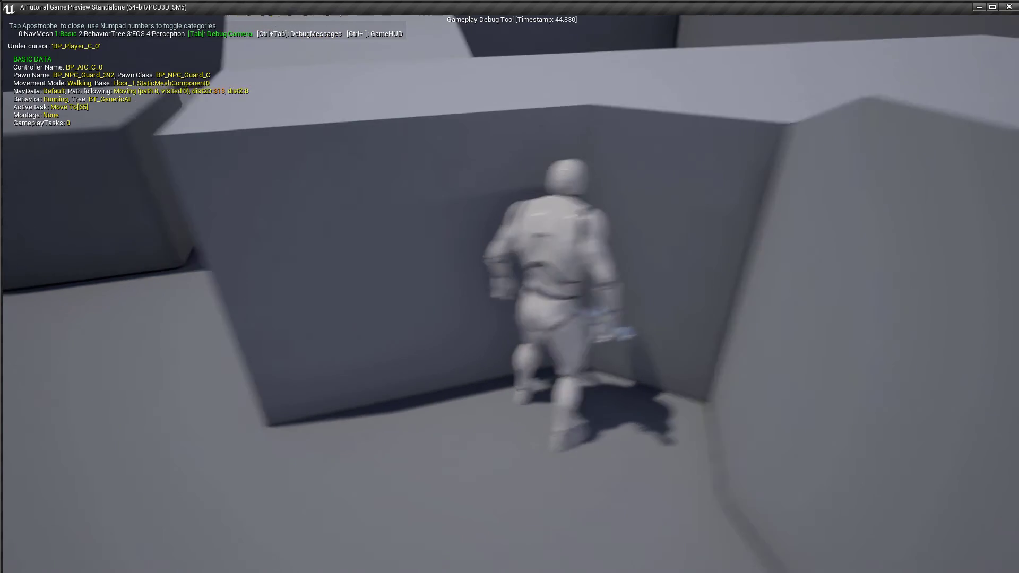